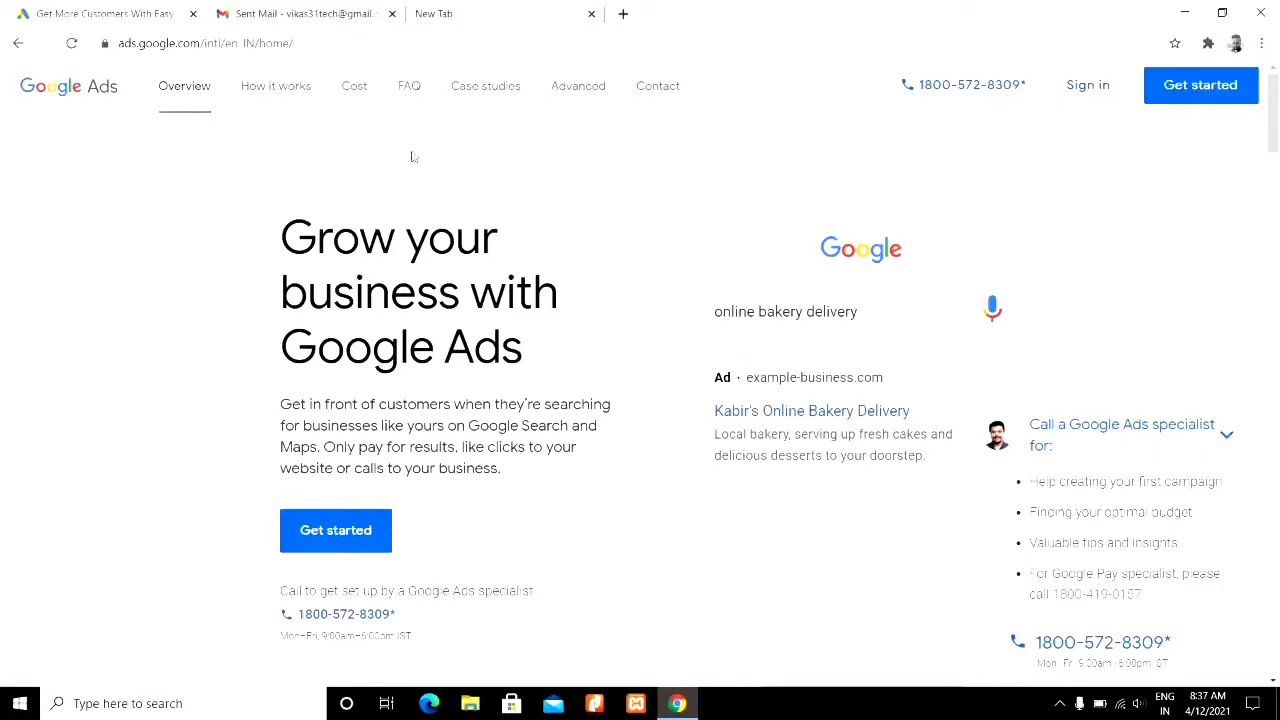
{"action": "left_click", "coordinate": [313, 10]}
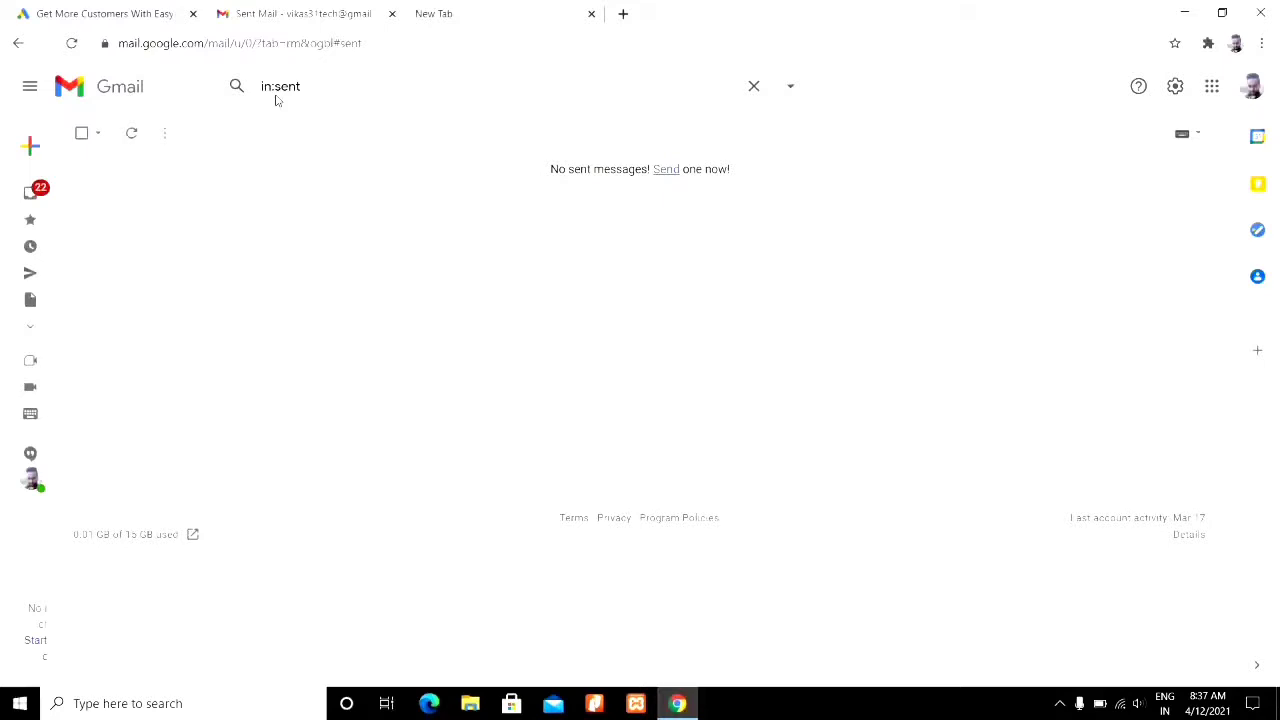
{"action": "left_click", "coordinate": [118, 10]}
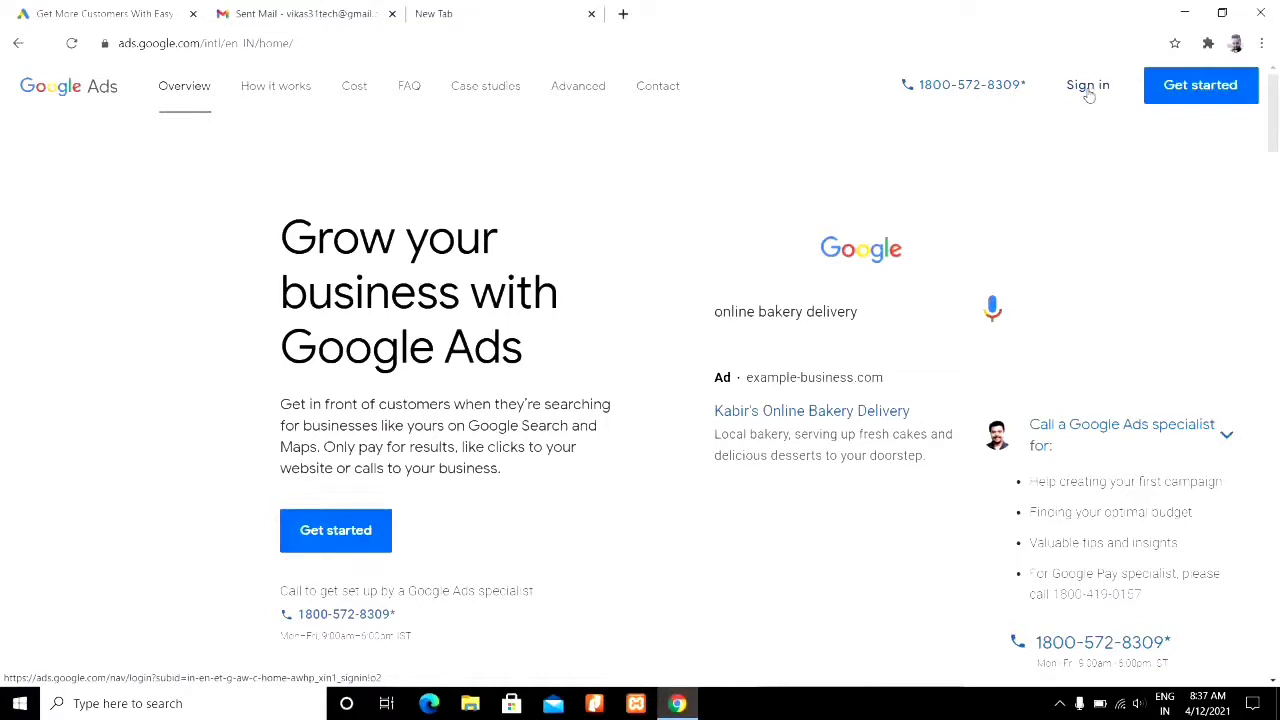
Sign in to Google Ads and land on the empty All campaigns page with no data
{"action": "left_click", "coordinate": [1089, 94]}
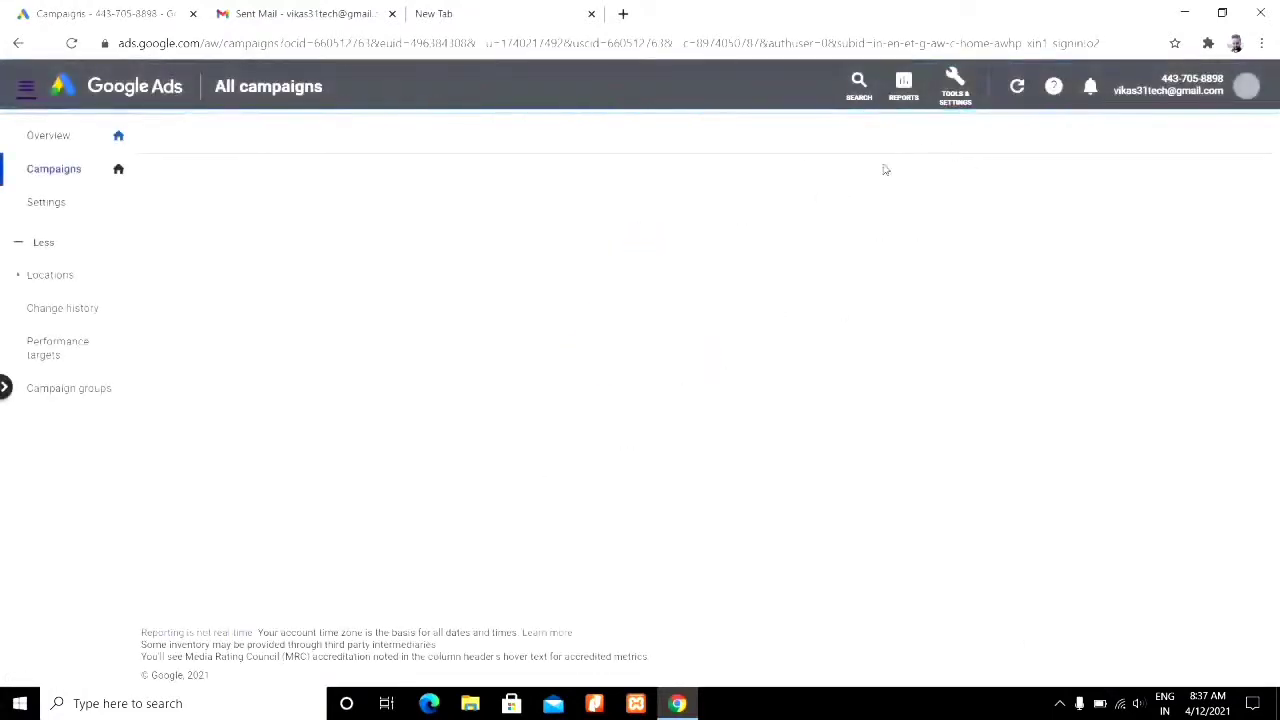
{"action": "left_click", "coordinate": [858, 86]}
{"action": "left_click", "coordinate": [958, 100]}
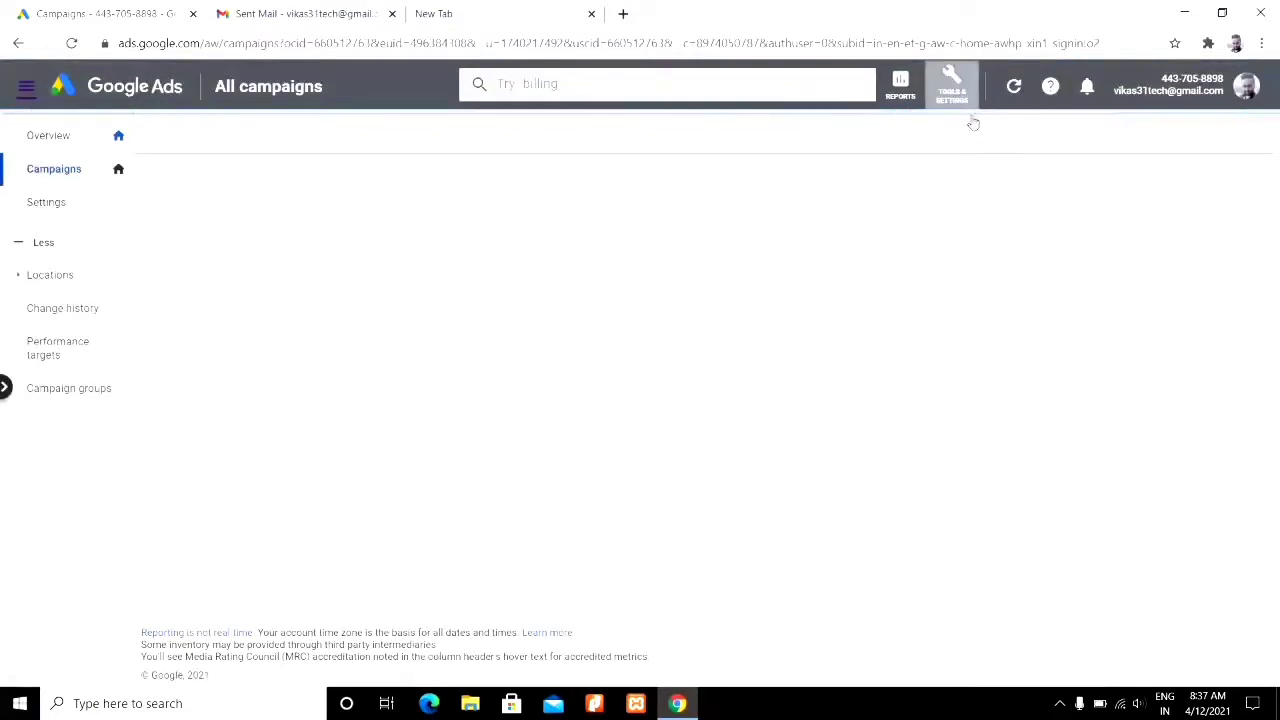
{"action": "left_click", "coordinate": [345, 12]}
{"action": "left_click", "coordinate": [140, 10]}
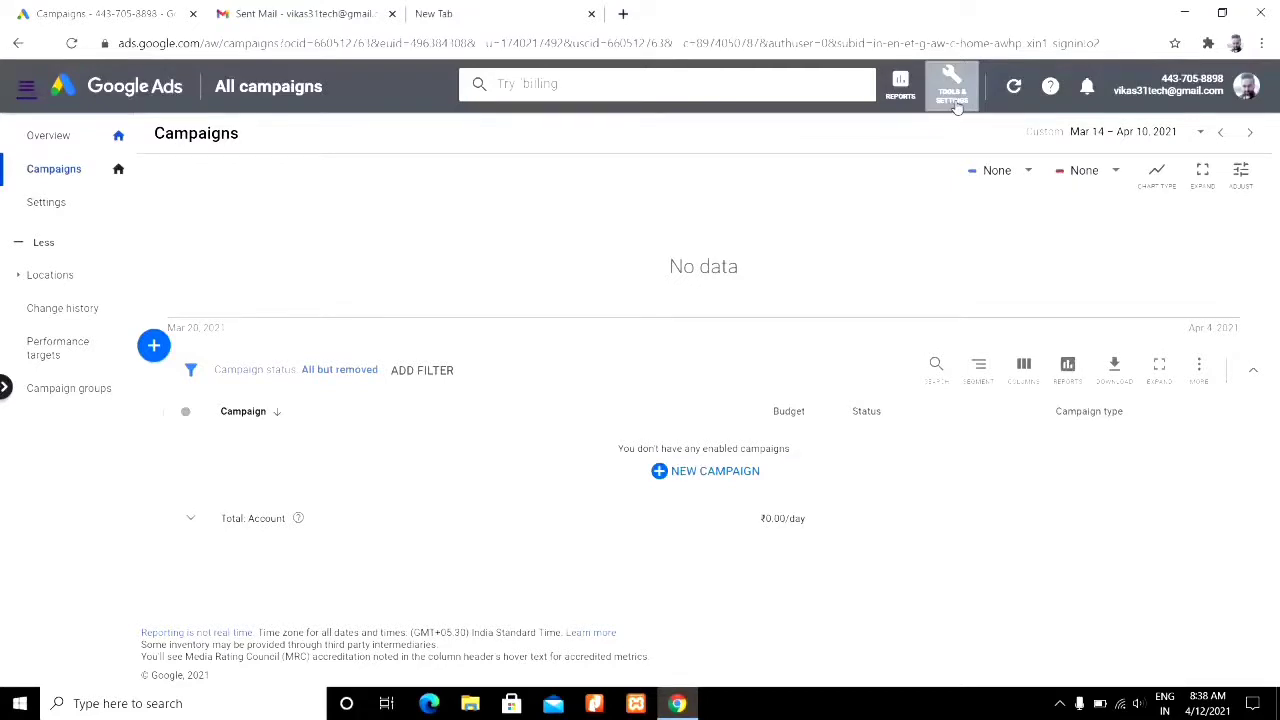
{"action": "left_click", "coordinate": [953, 90]}
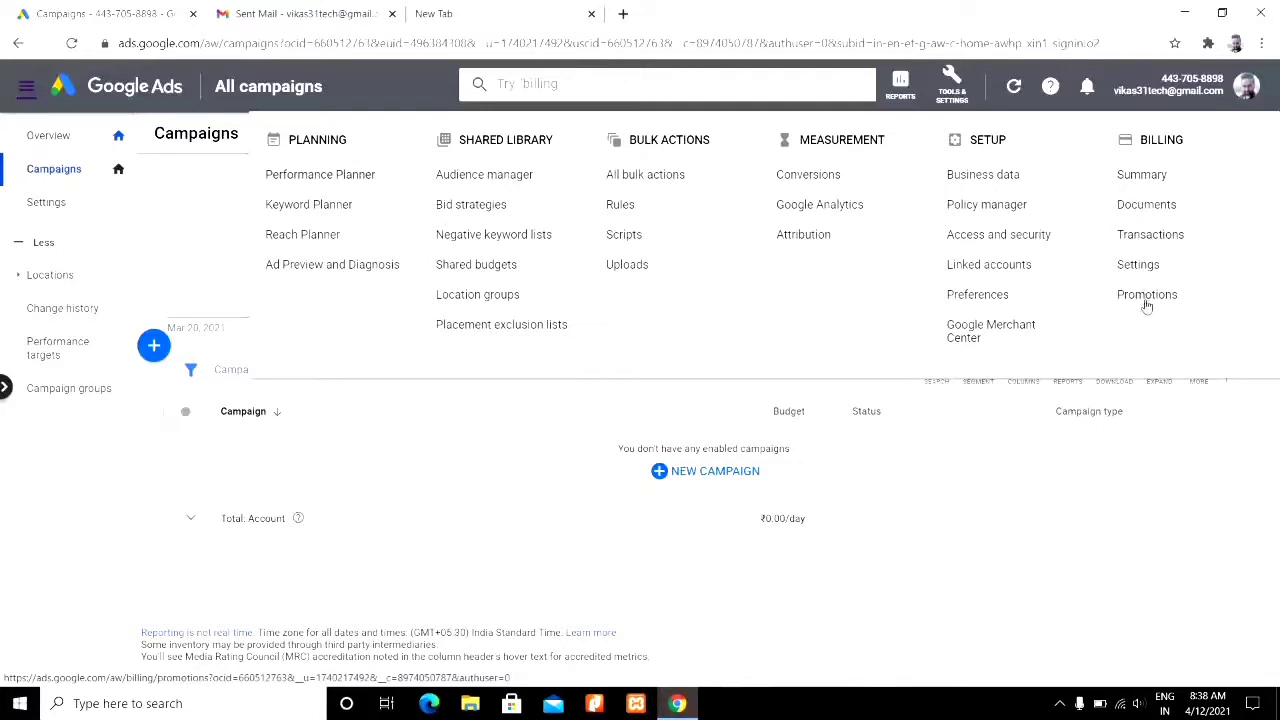
Go to Billing Summary under Tools & Settings to bring up the New billing setup form
{"action": "left_click", "coordinate": [1143, 176]}
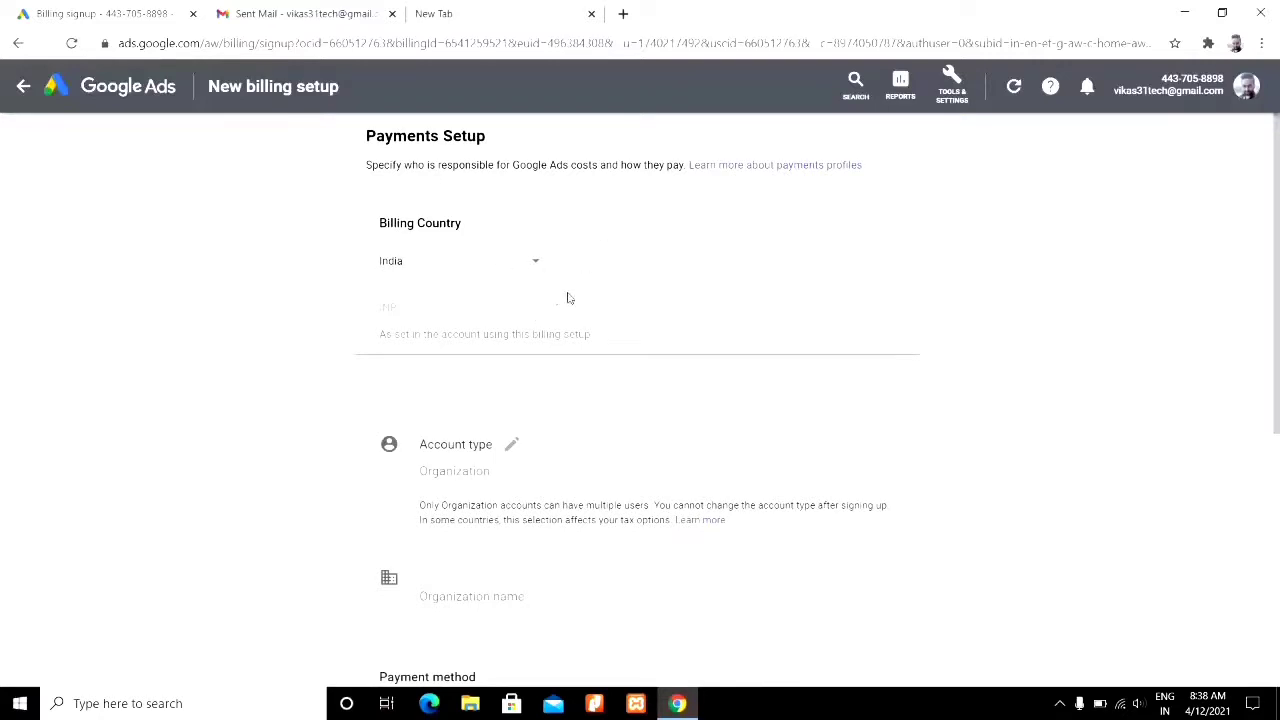
Edit the payments profile's Account type and switch it from Organization to Individual
{"action": "scroll", "coordinate": [1277, 285], "scroll_direction": "down", "scroll_amount": 1}
{"action": "scroll", "coordinate": [1277, 285], "scroll_direction": "up", "scroll_amount": 1}
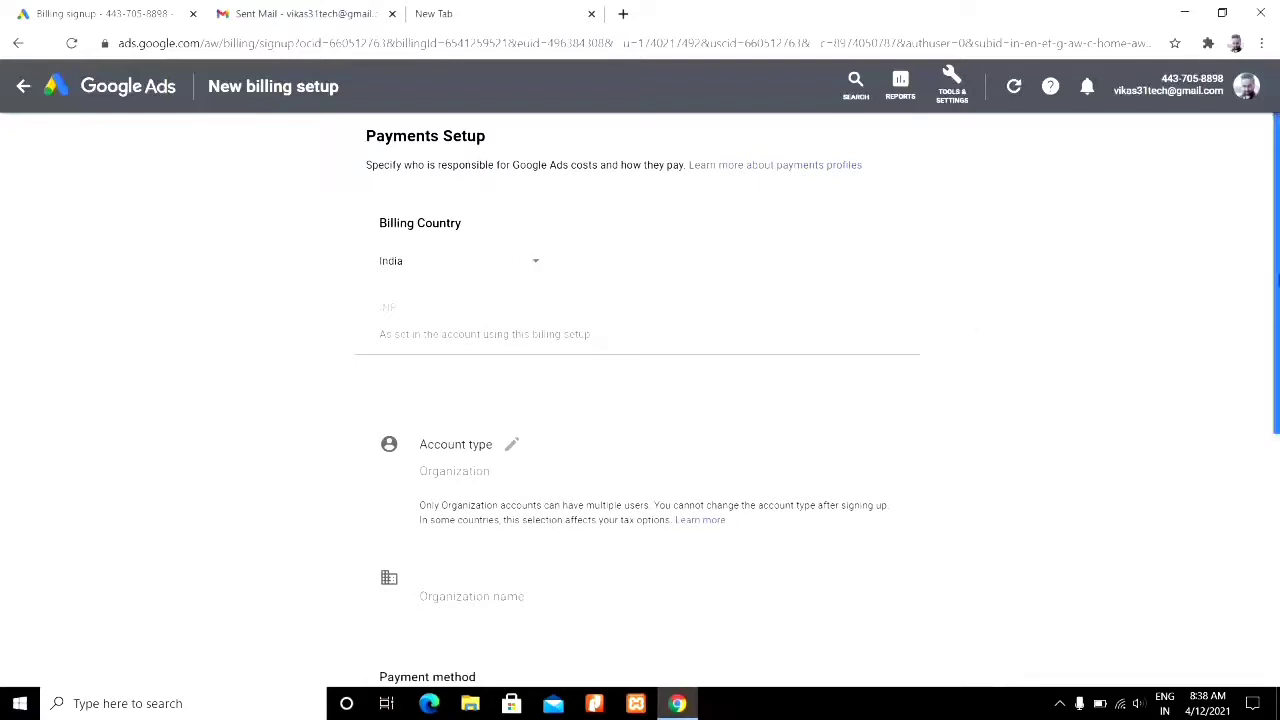
{"action": "scroll", "coordinate": [1277, 282], "scroll_direction": "down", "scroll_amount": 2}
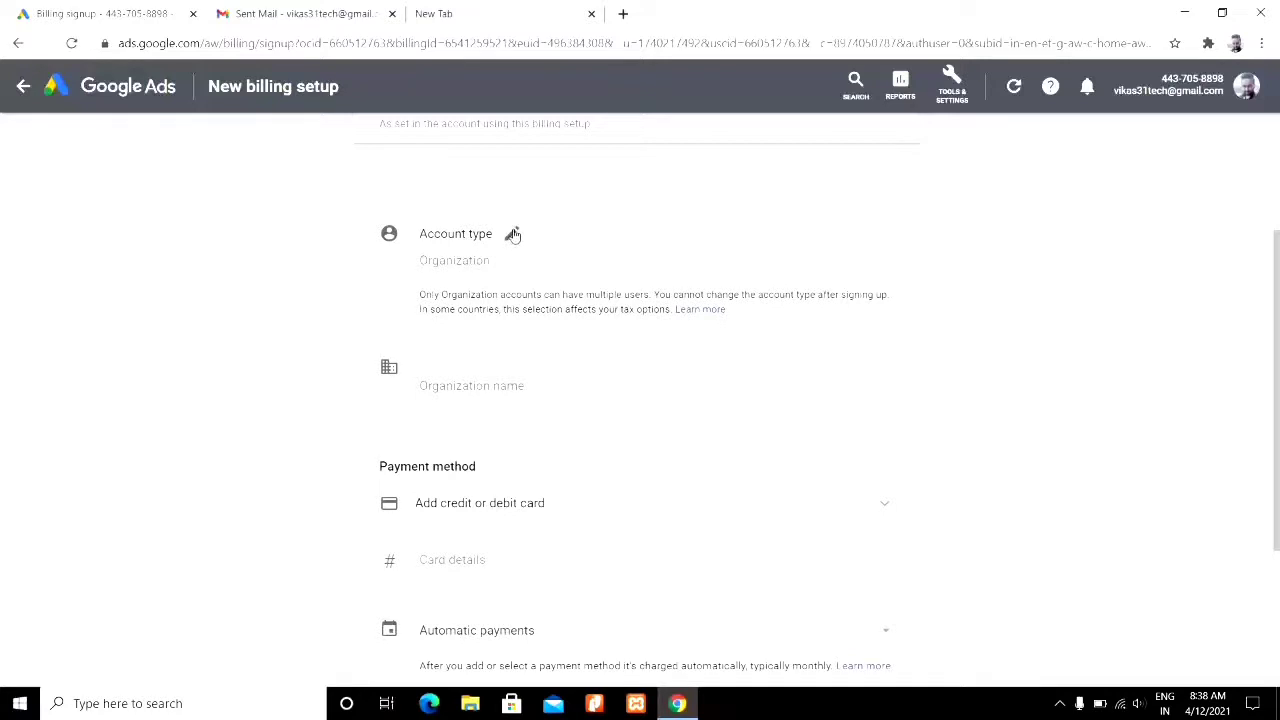
{"action": "left_click", "coordinate": [512, 234]}
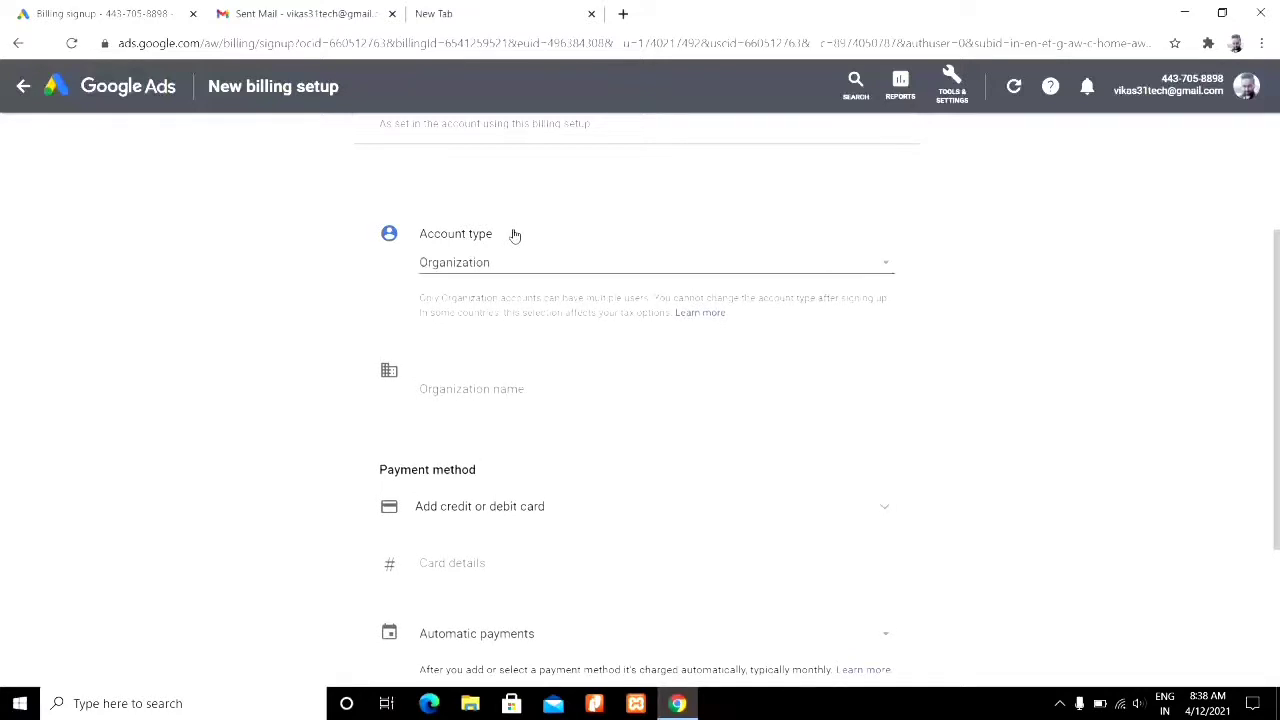
{"action": "left_click", "coordinate": [887, 269]}
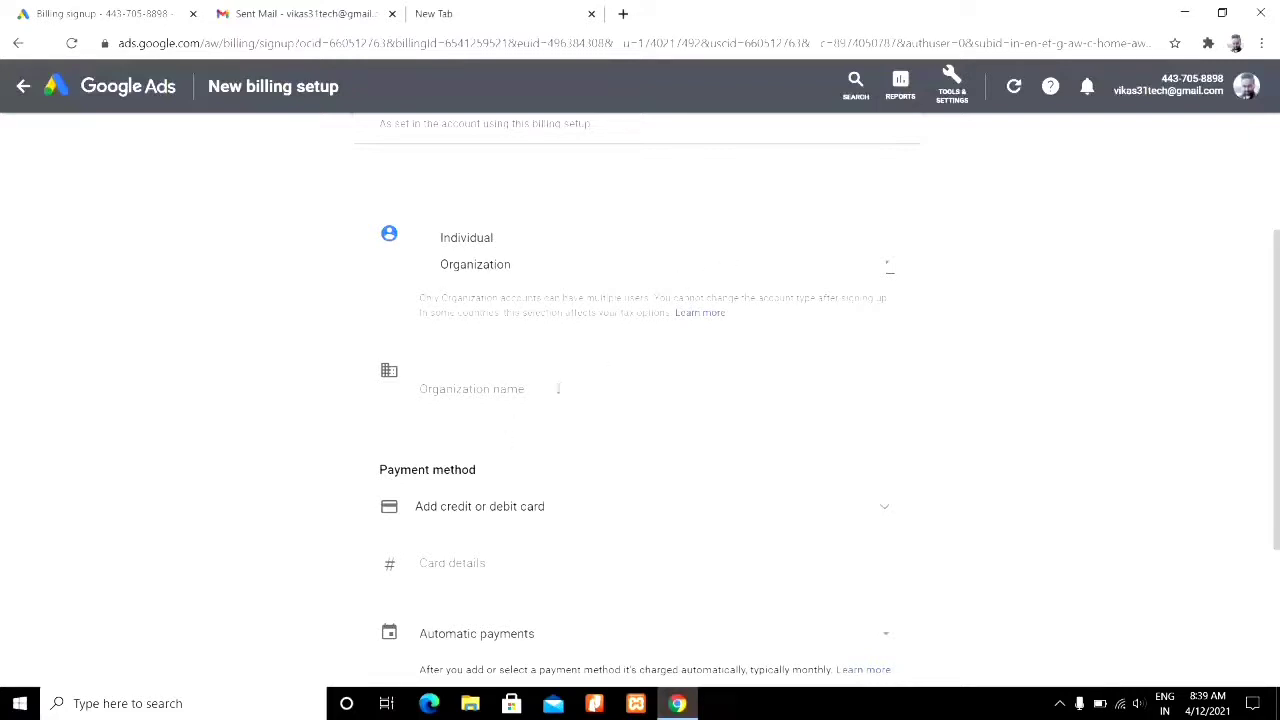
{"action": "left_click", "coordinate": [627, 240]}
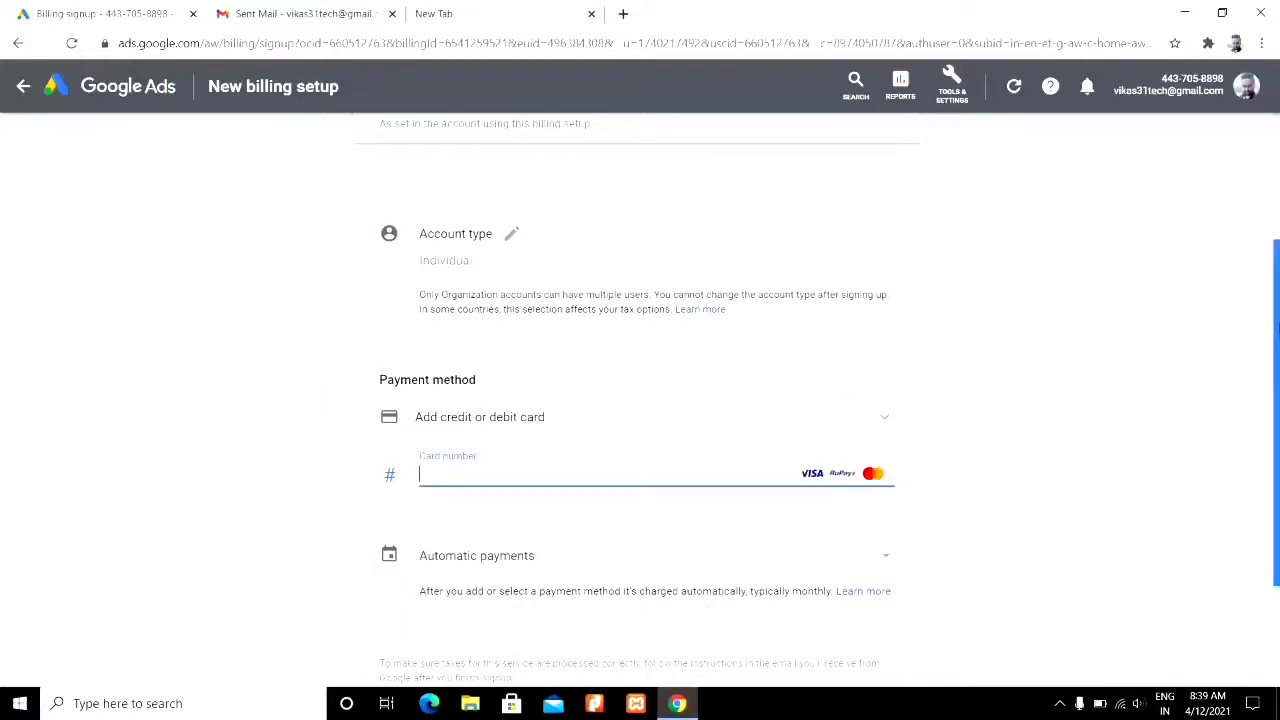
Review the payment method options, then open the automatic versus manual payments choice
{"action": "scroll", "coordinate": [1277, 378], "scroll_direction": "down", "scroll_amount": 1}
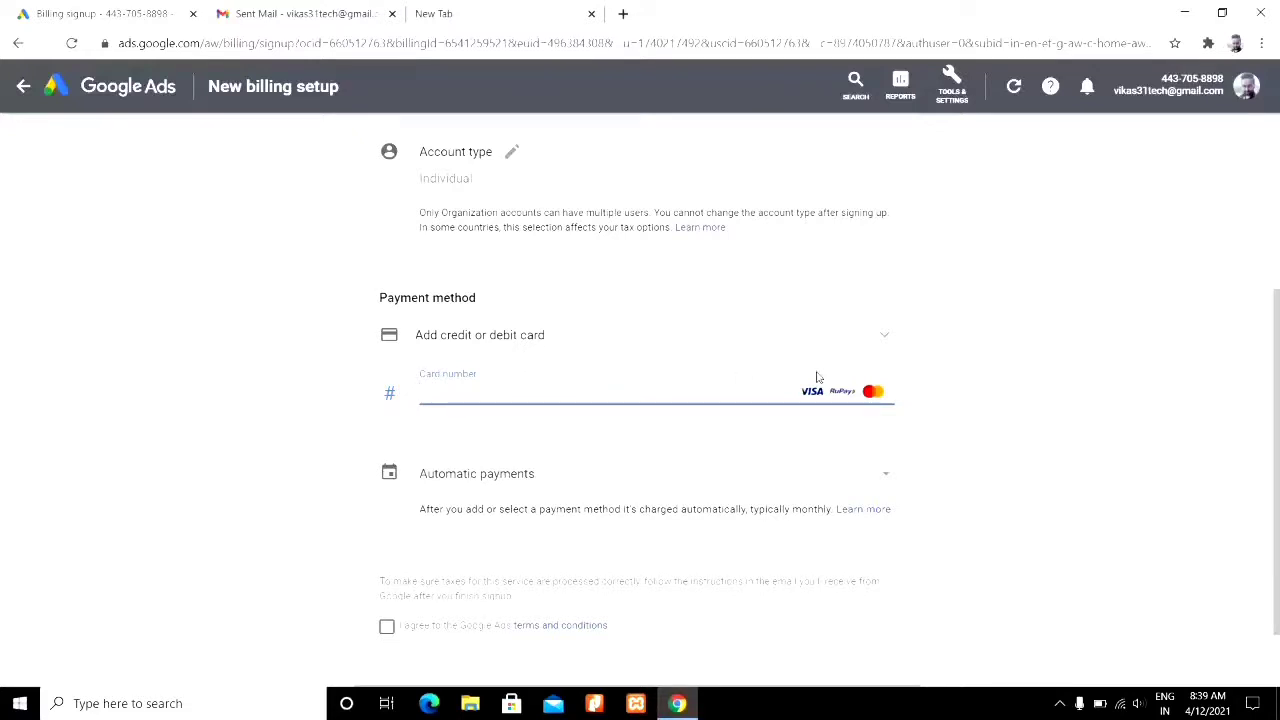
{"action": "left_click", "coordinate": [887, 342]}
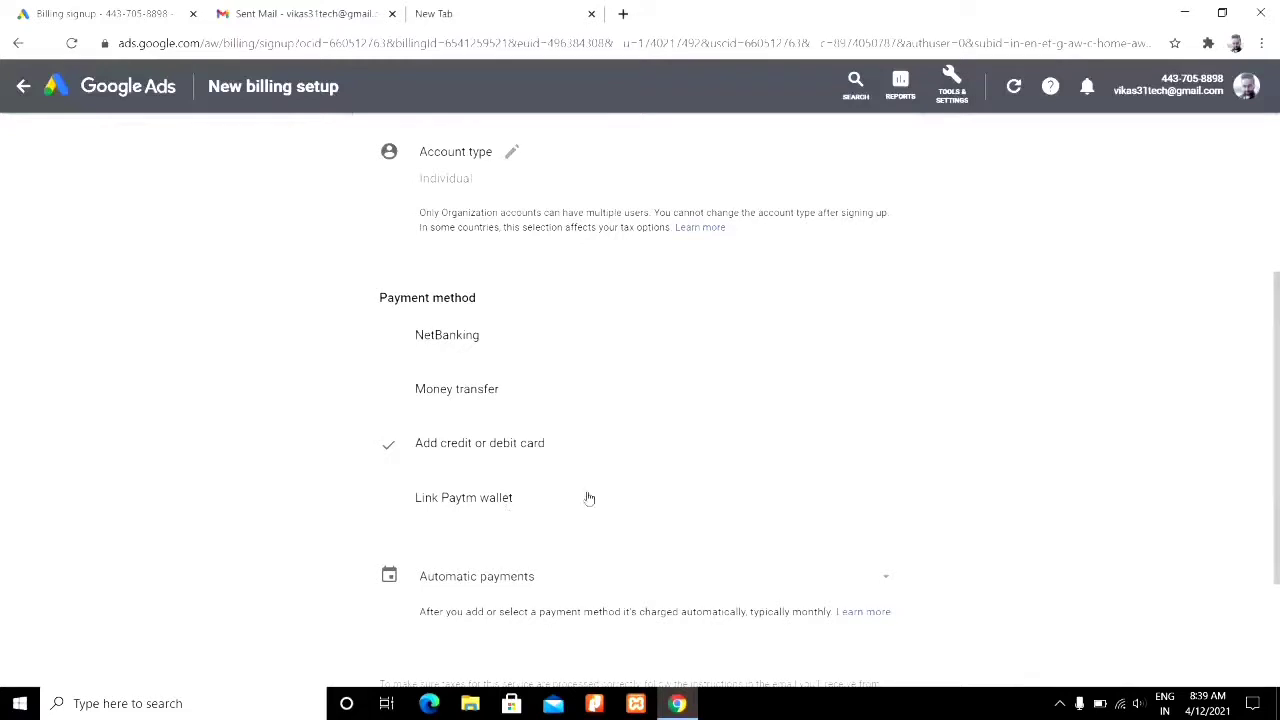
{"action": "left_click_drag", "start_coordinate": [1268, 320], "coordinate": [1277, 433]}
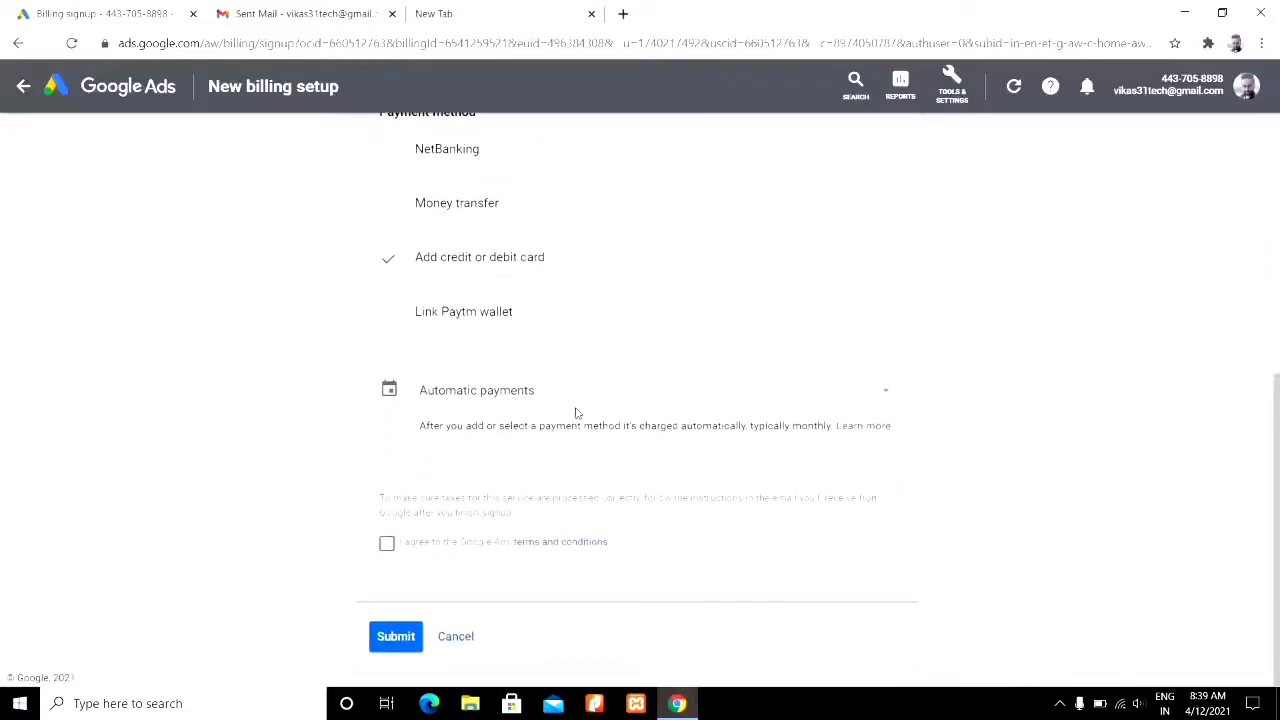
{"action": "left_click", "coordinate": [885, 397]}
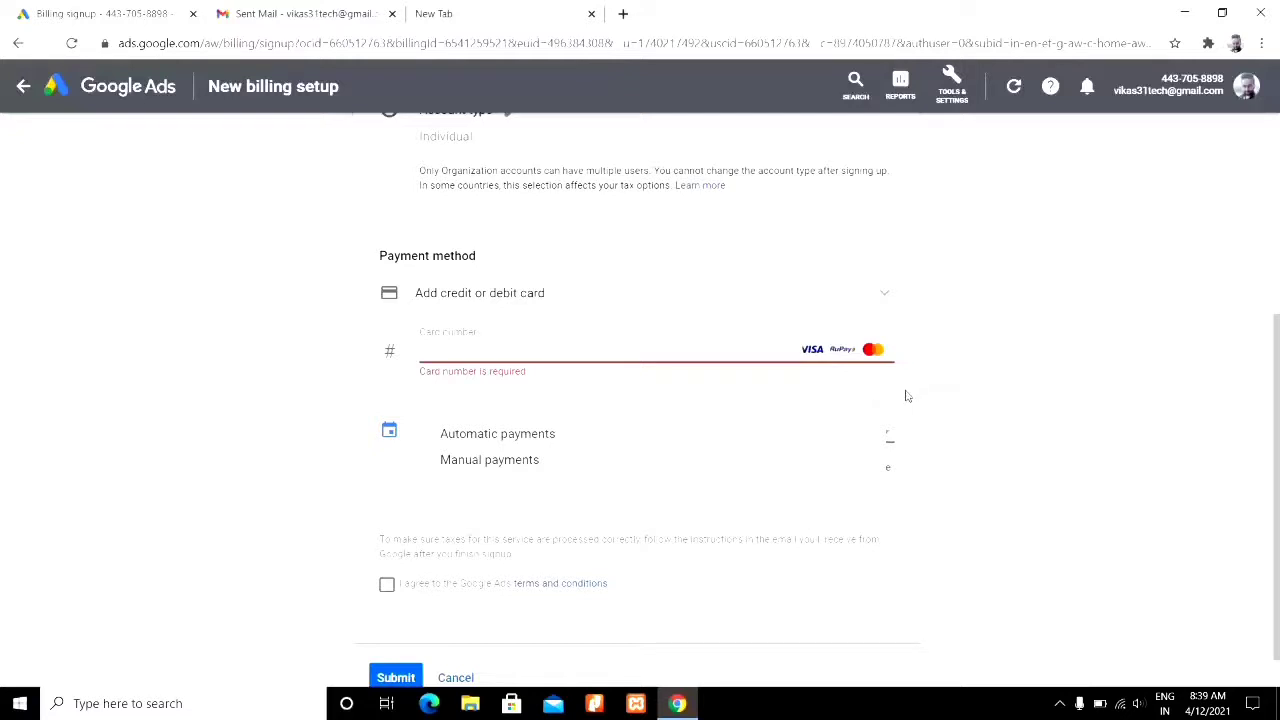
Select Link Paytm wallet as the payment method and look over the resulting manual-payments form
{"action": "left_click", "coordinate": [980, 365]}
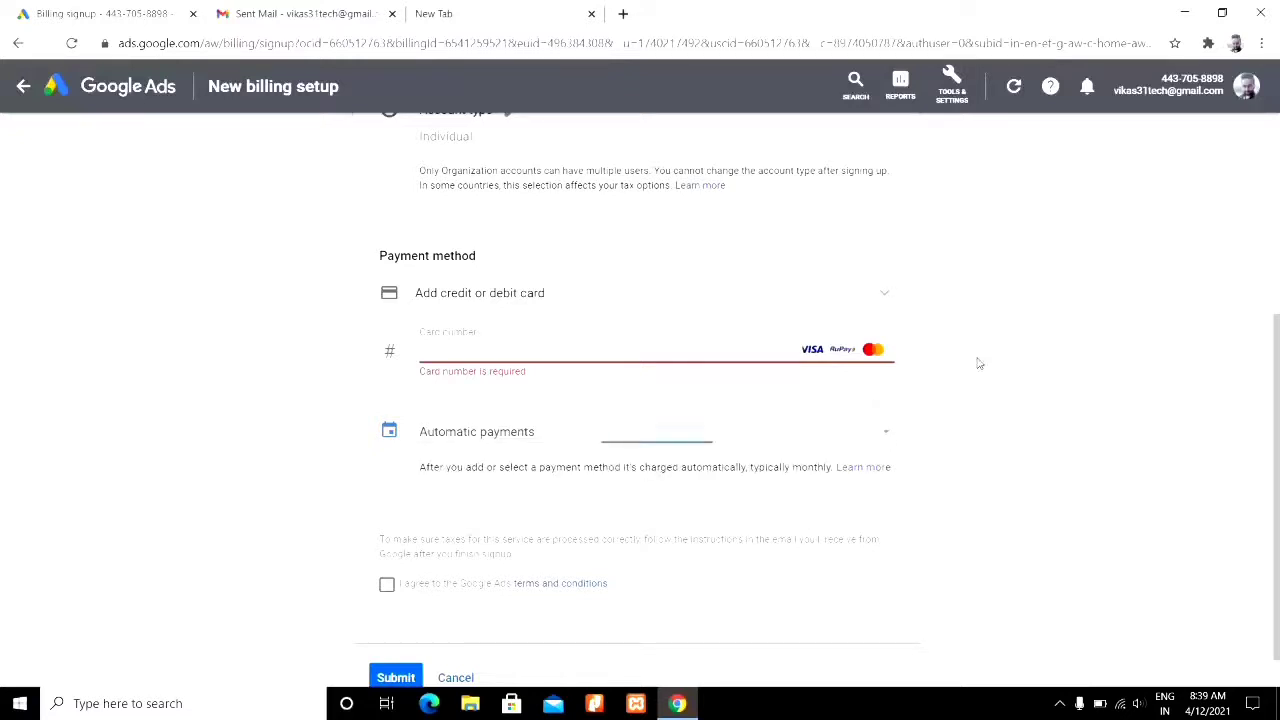
{"action": "left_click", "coordinate": [886, 297]}
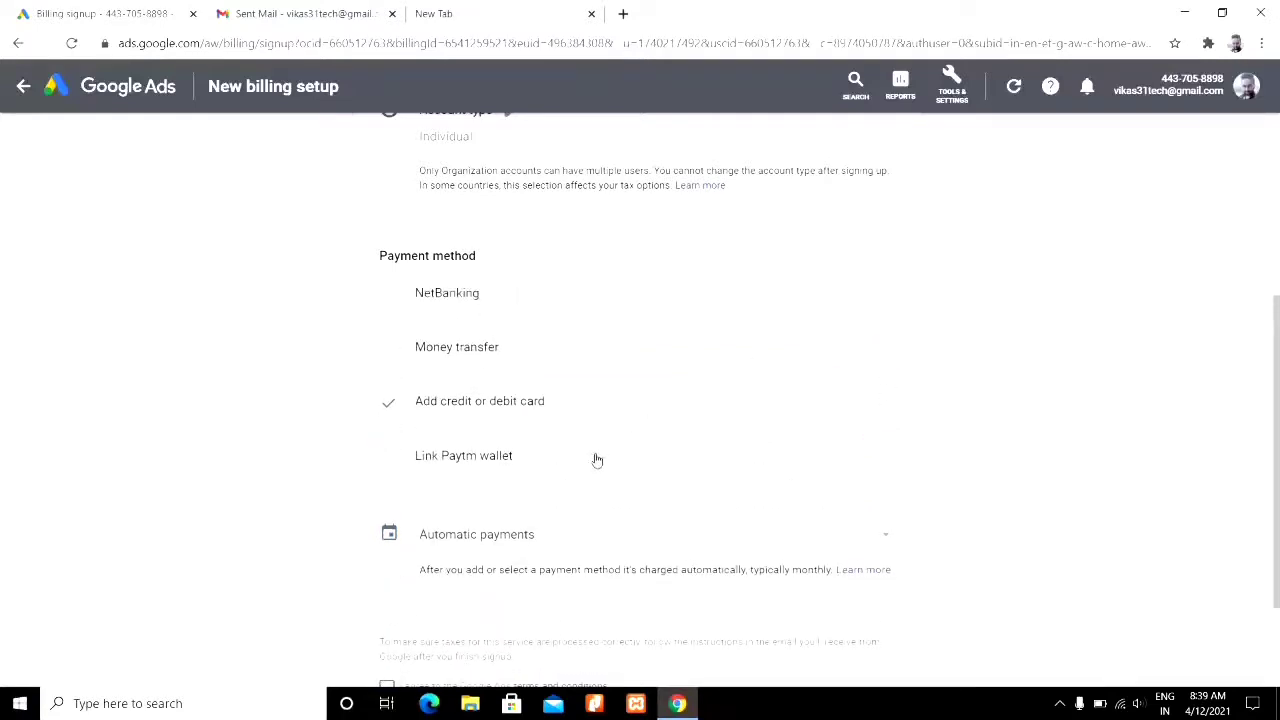
{"action": "left_click", "coordinate": [482, 455]}
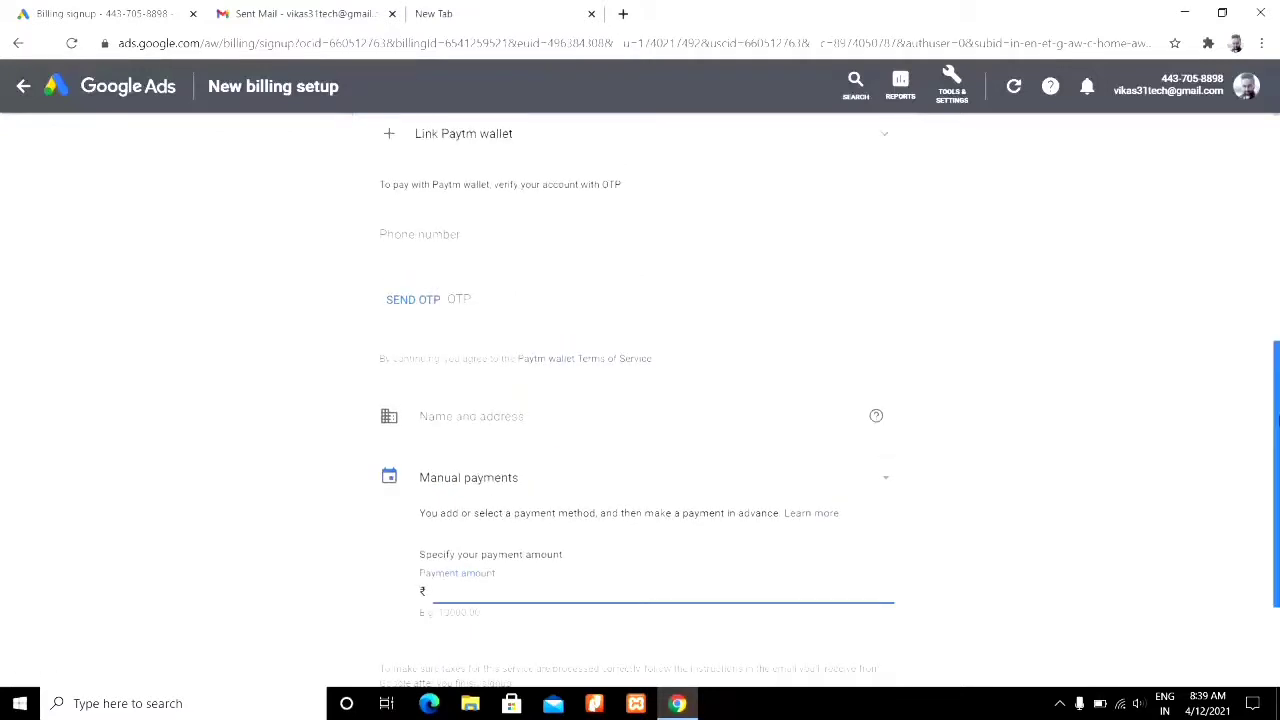
{"action": "scroll", "coordinate": [1277, 420], "scroll_direction": "up", "scroll_amount": 2}
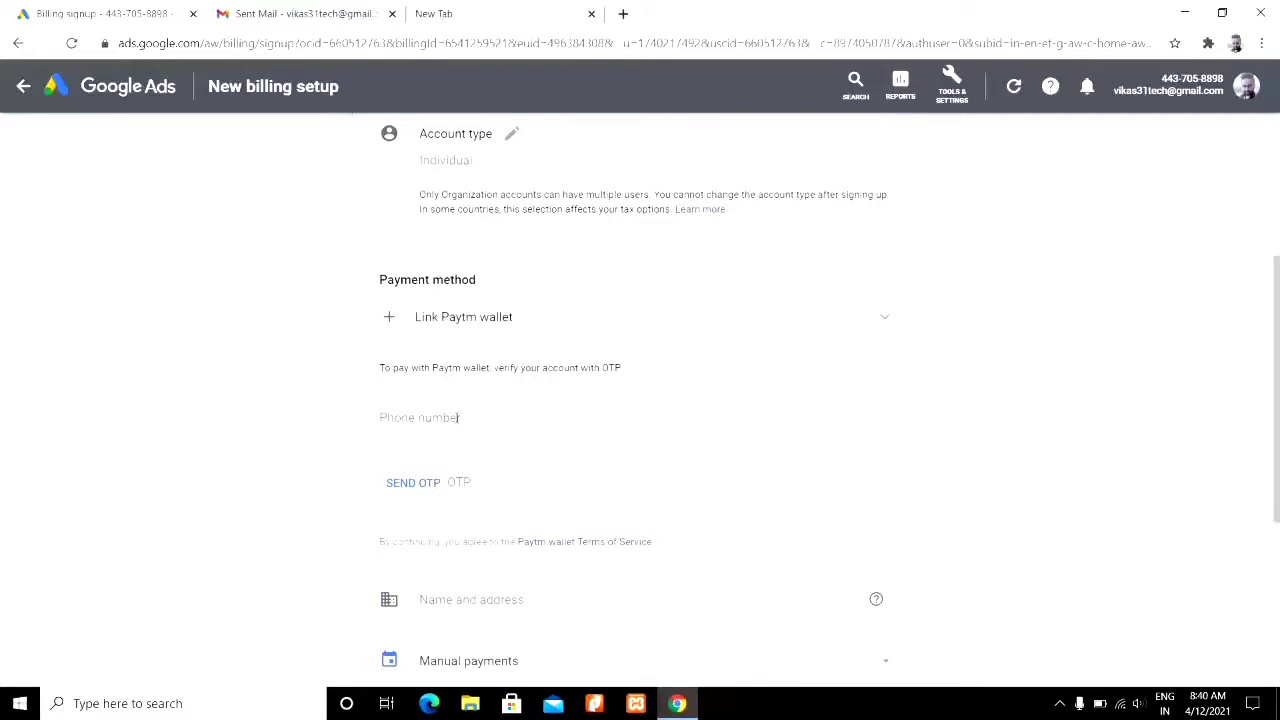
{"action": "left_click", "coordinate": [1277, 315]}
{"action": "left_click_drag", "start_coordinate": [1277, 315], "coordinate": [1277, 365]}
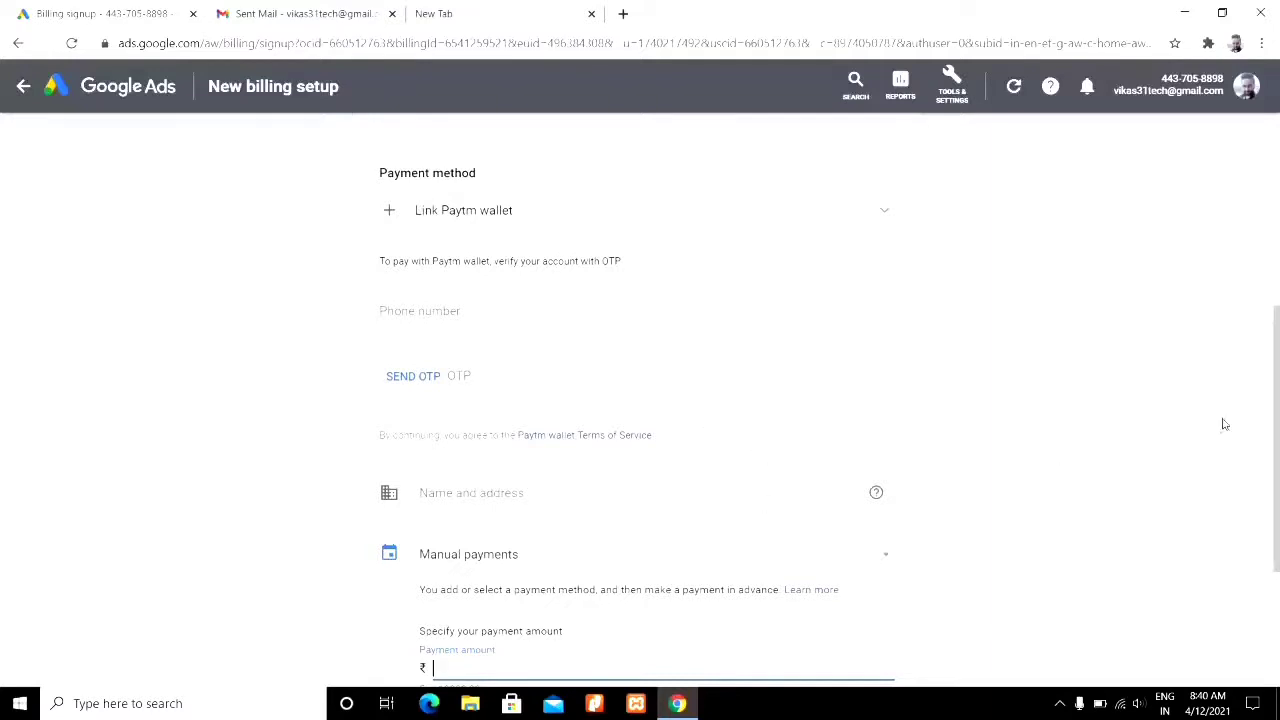
{"action": "left_click_drag", "start_coordinate": [1277, 392], "coordinate": [1277, 421]}
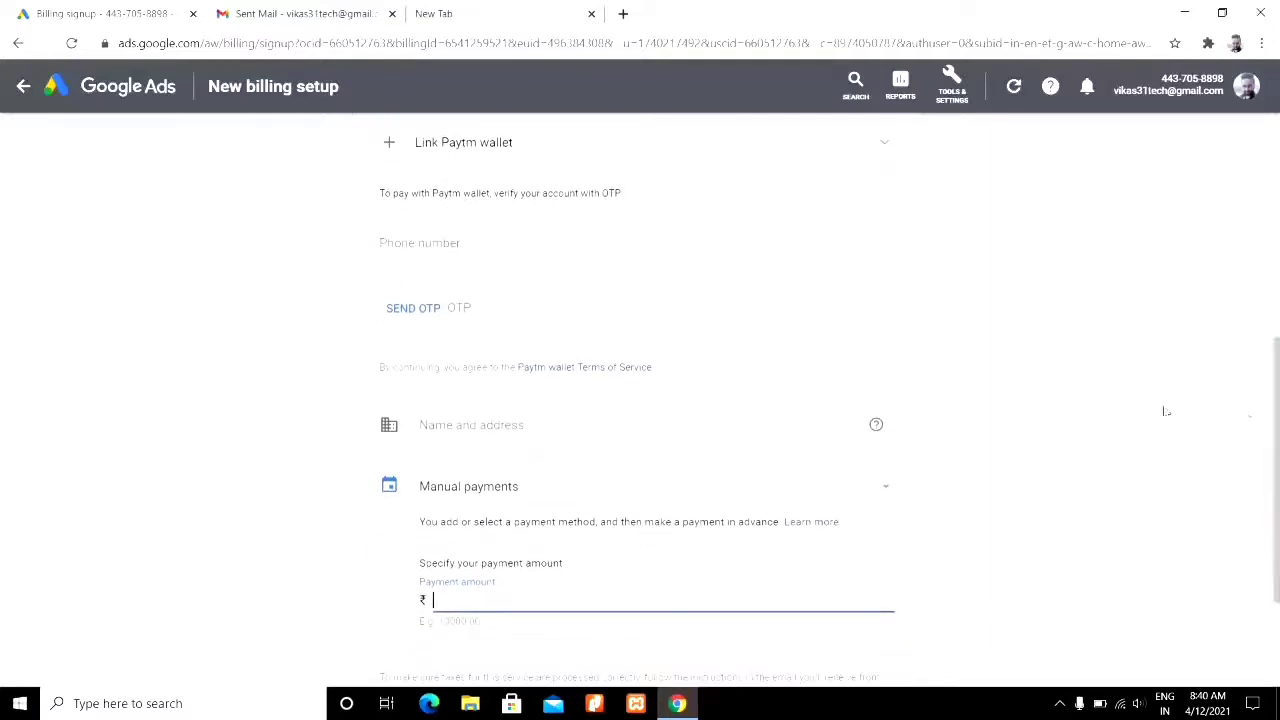
{"action": "mouse_move", "coordinate": [877, 428]}
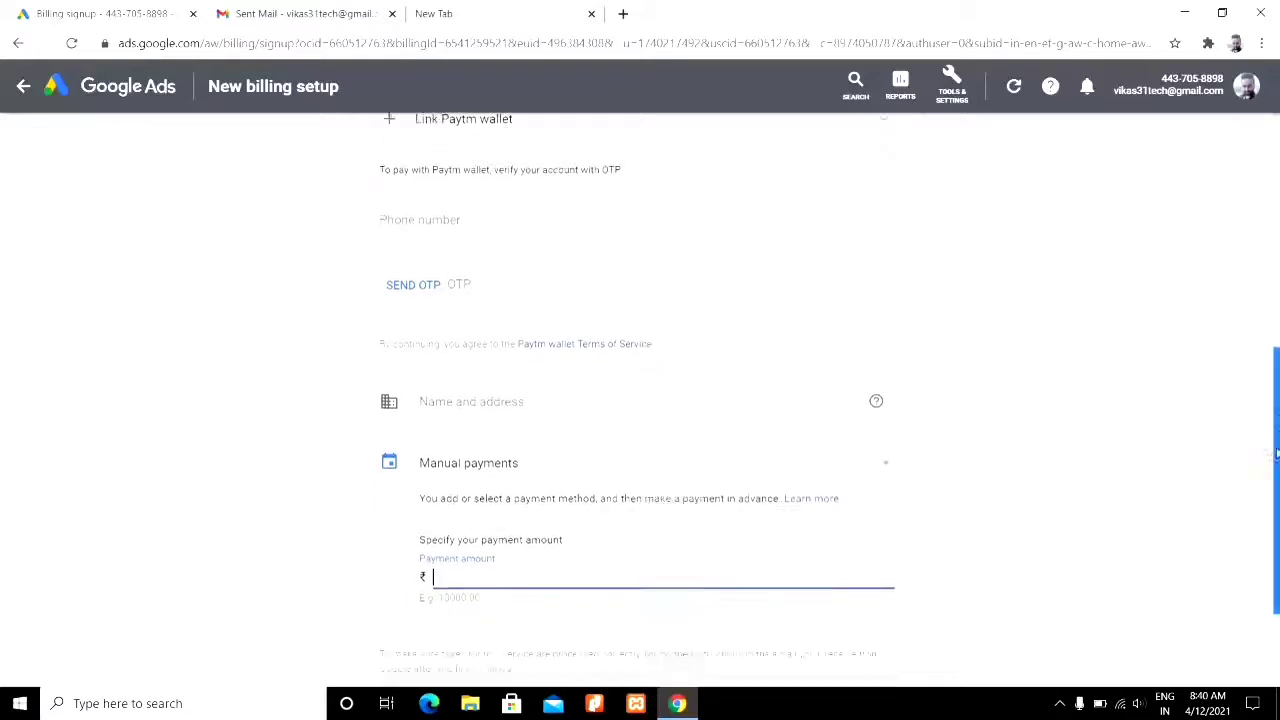
{"action": "scroll", "coordinate": [1275, 528], "scroll_direction": "down", "scroll_amount": 2}
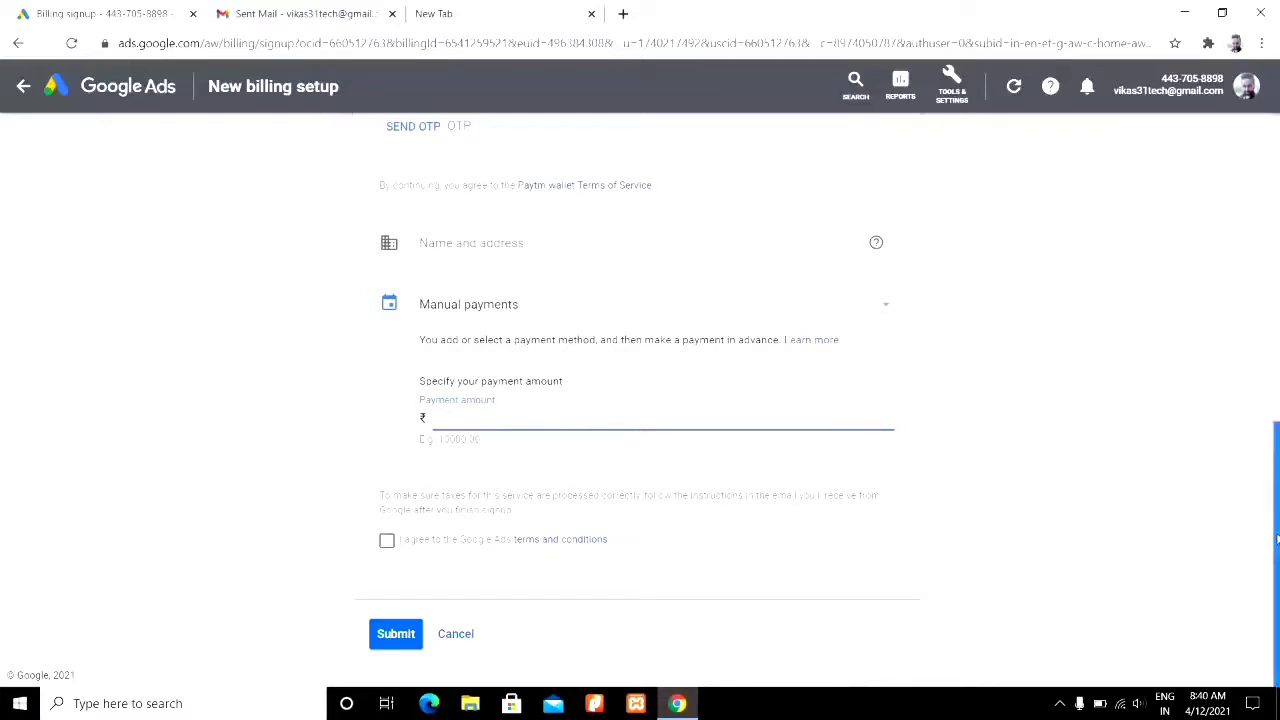
{"action": "scroll", "coordinate": [1277, 408], "scroll_direction": "up", "scroll_amount": 1}
{"action": "left_click_drag", "start_coordinate": [1277, 408], "coordinate": [1277, 440]}
Send an OTP to the Paytm wallet's phone number and enter the received one-time code
{"action": "left_click", "coordinate": [520, 221]}
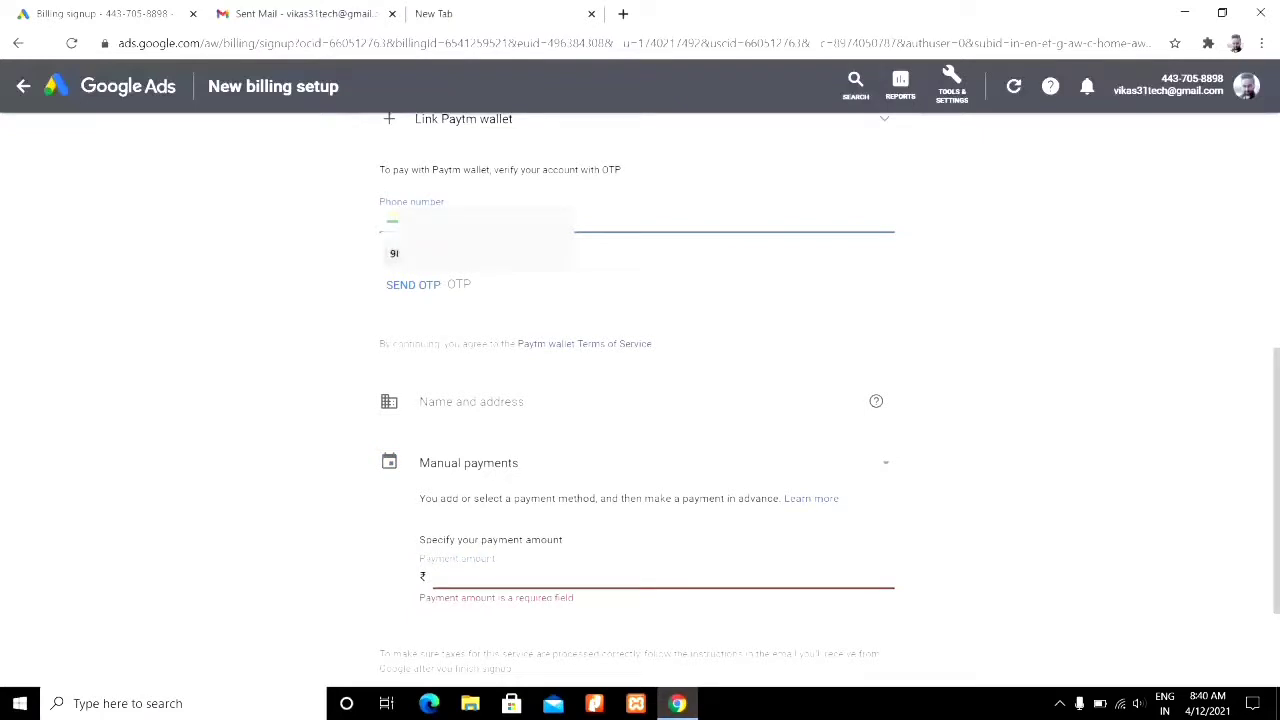
{"action": "key", "text": "Return"}
{"action": "left_click", "coordinate": [422, 289]}
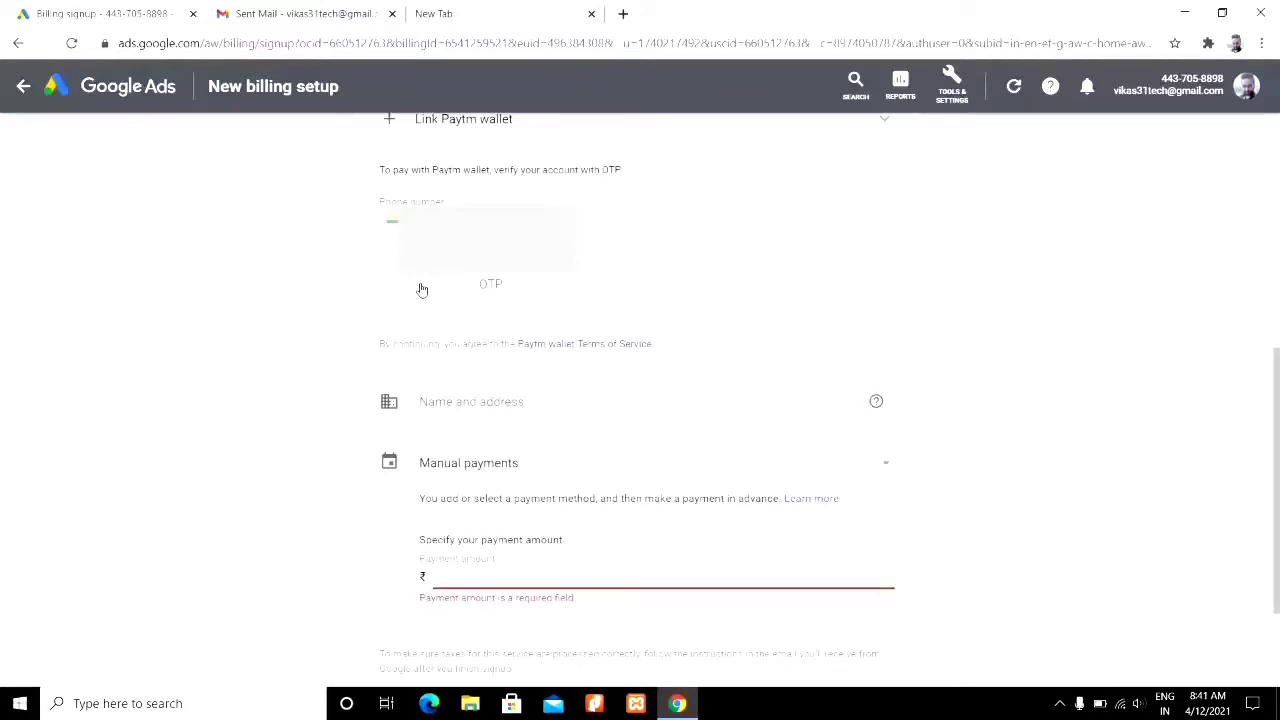
{"action": "left_click", "coordinate": [512, 283]}
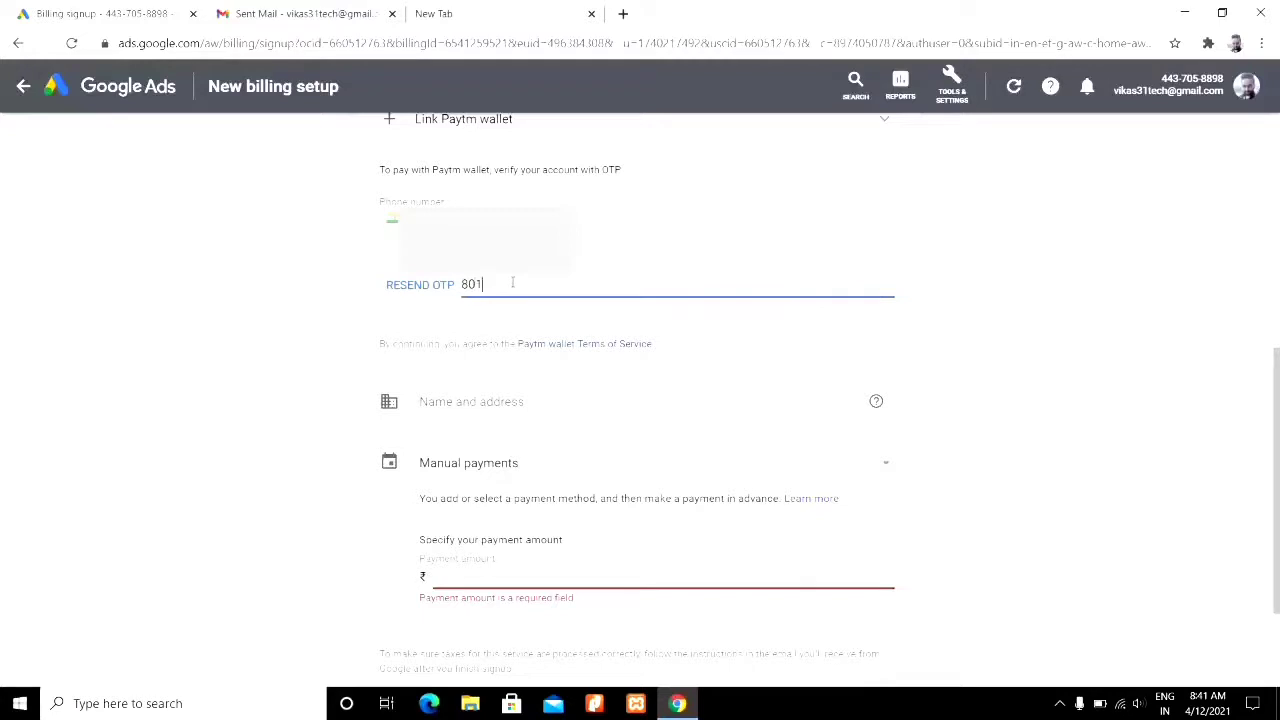
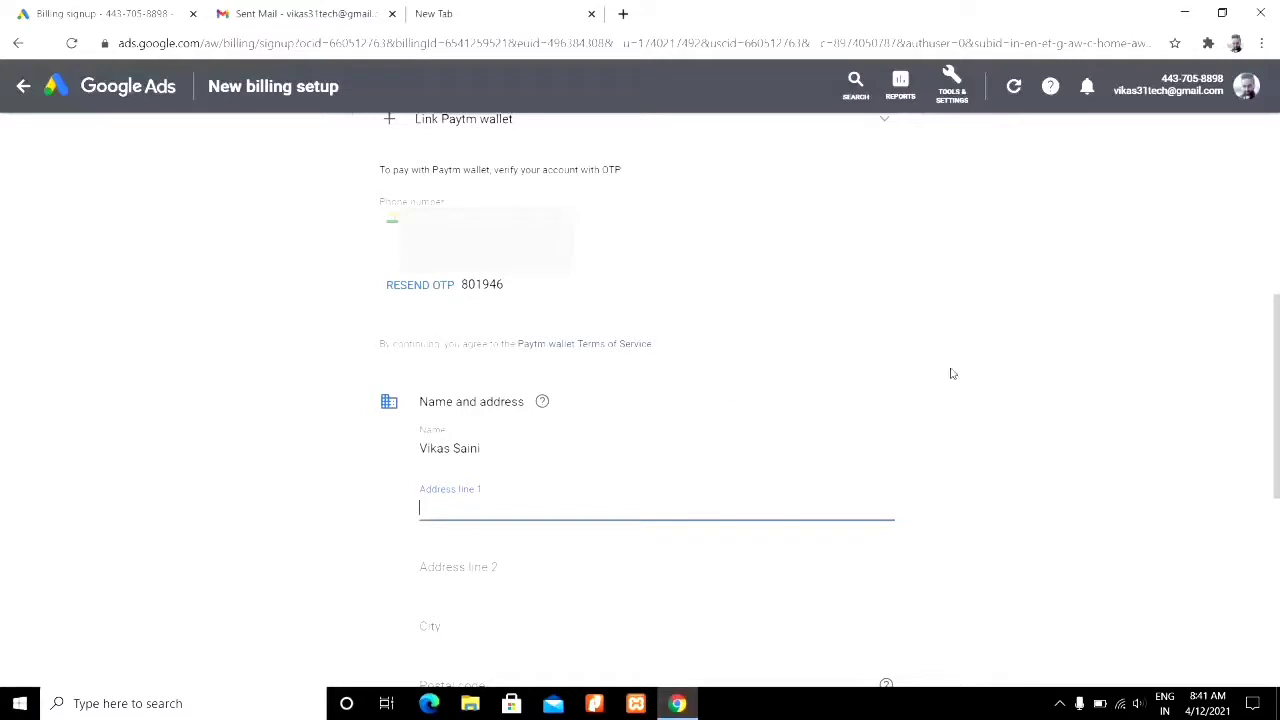
Fill in the billing name and the street address line
{"action": "left_click", "coordinate": [1274, 365]}
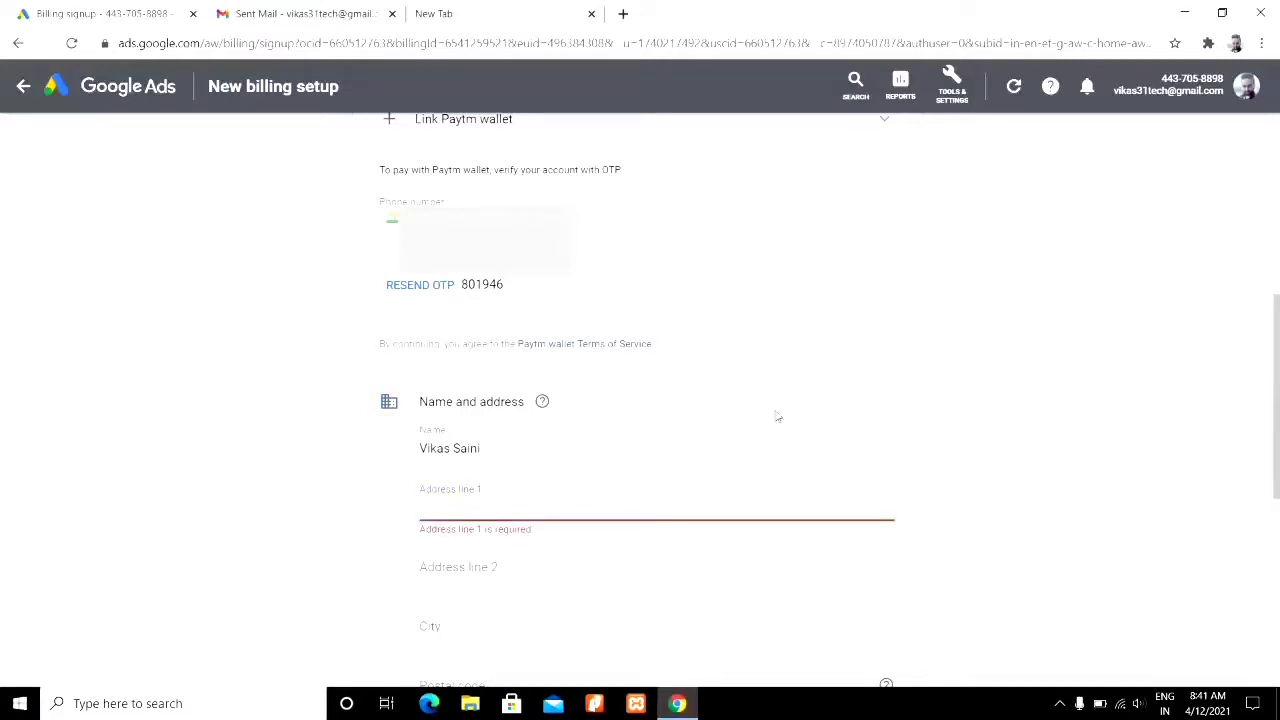
{"action": "left_click", "coordinate": [540, 459]}
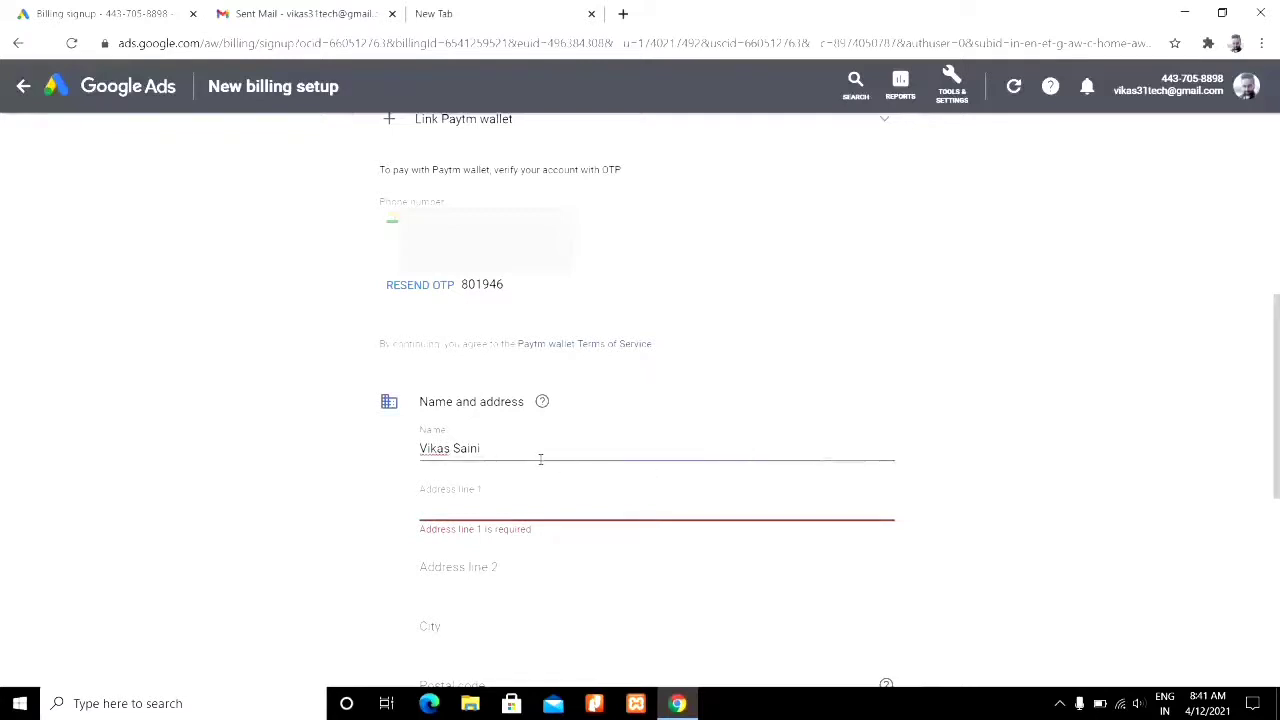
{"action": "left_click_drag", "start_coordinate": [1277, 377], "coordinate": [1277, 421]}
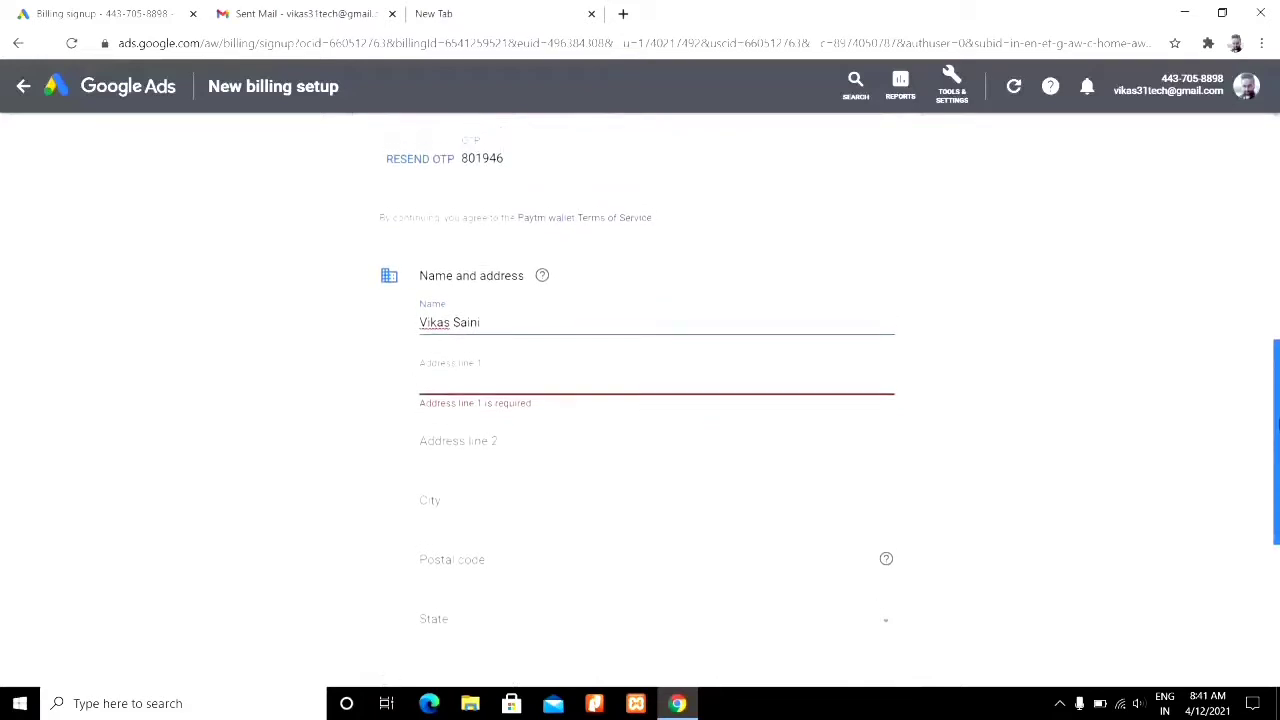
{"action": "left_click", "coordinate": [523, 156]}
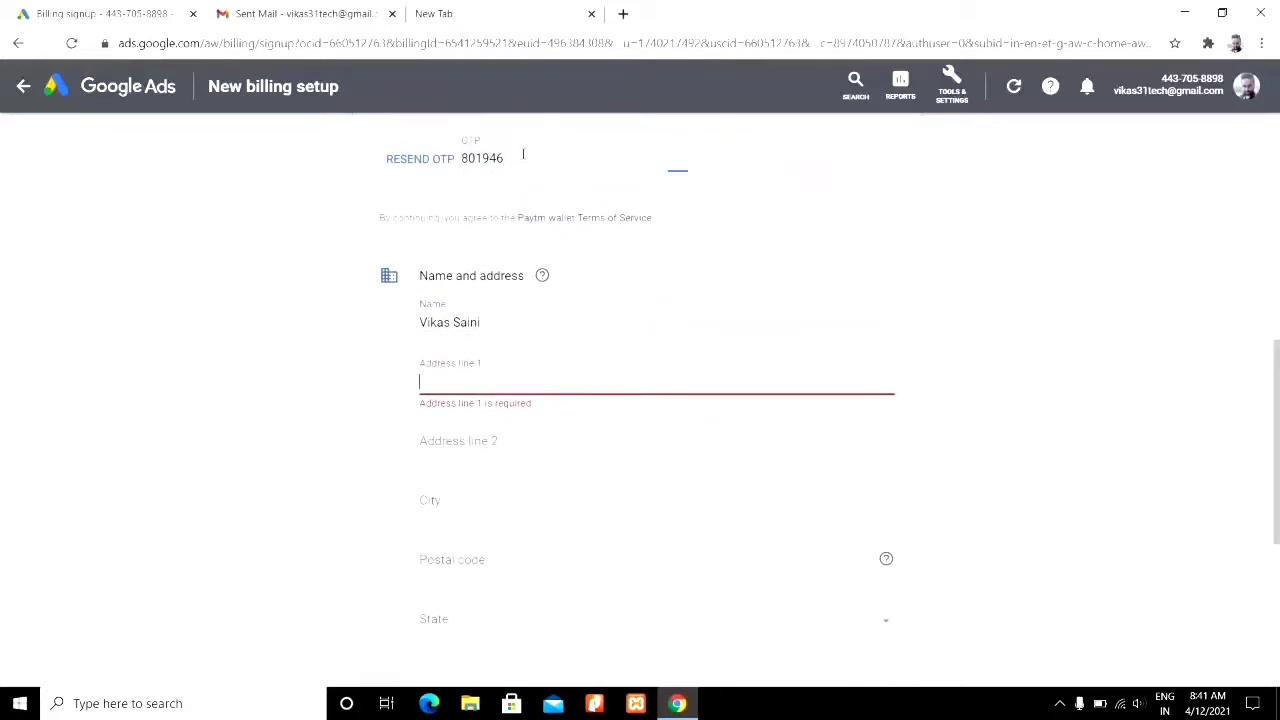
{"action": "left_click", "coordinate": [494, 329]}
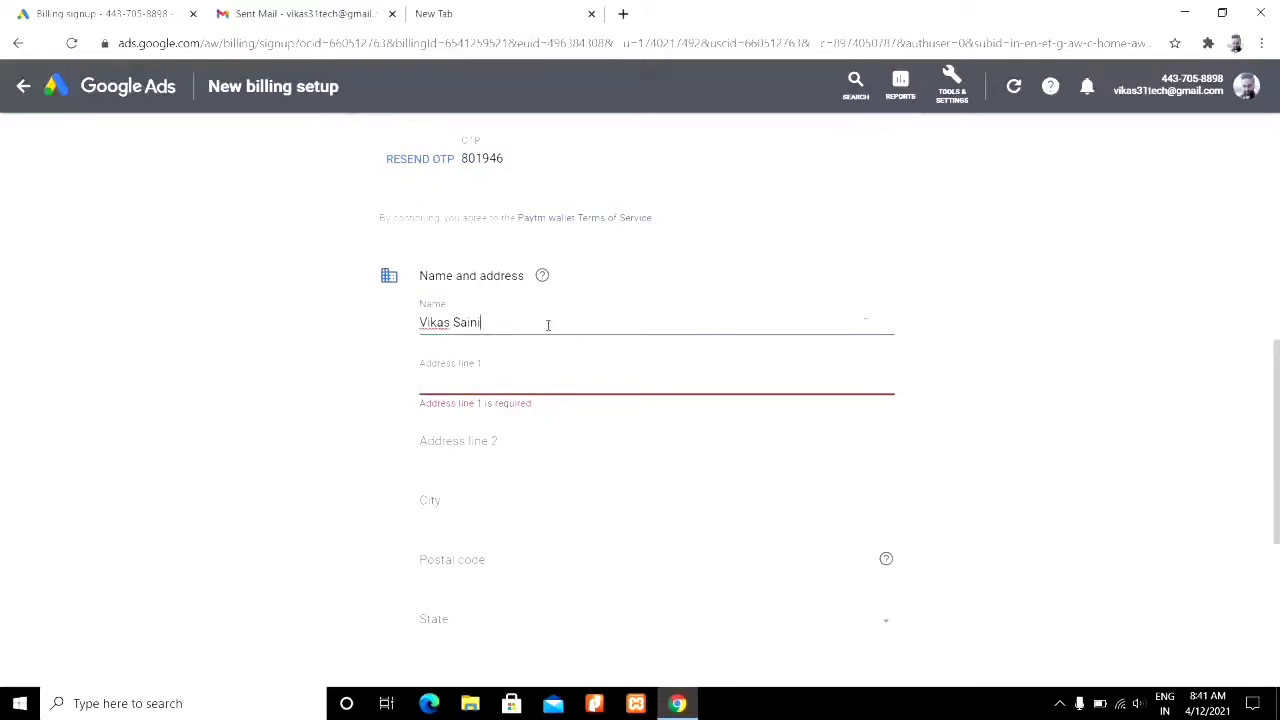
{"action": "left_click_drag", "start_coordinate": [1277, 425], "coordinate": [1277, 467]}
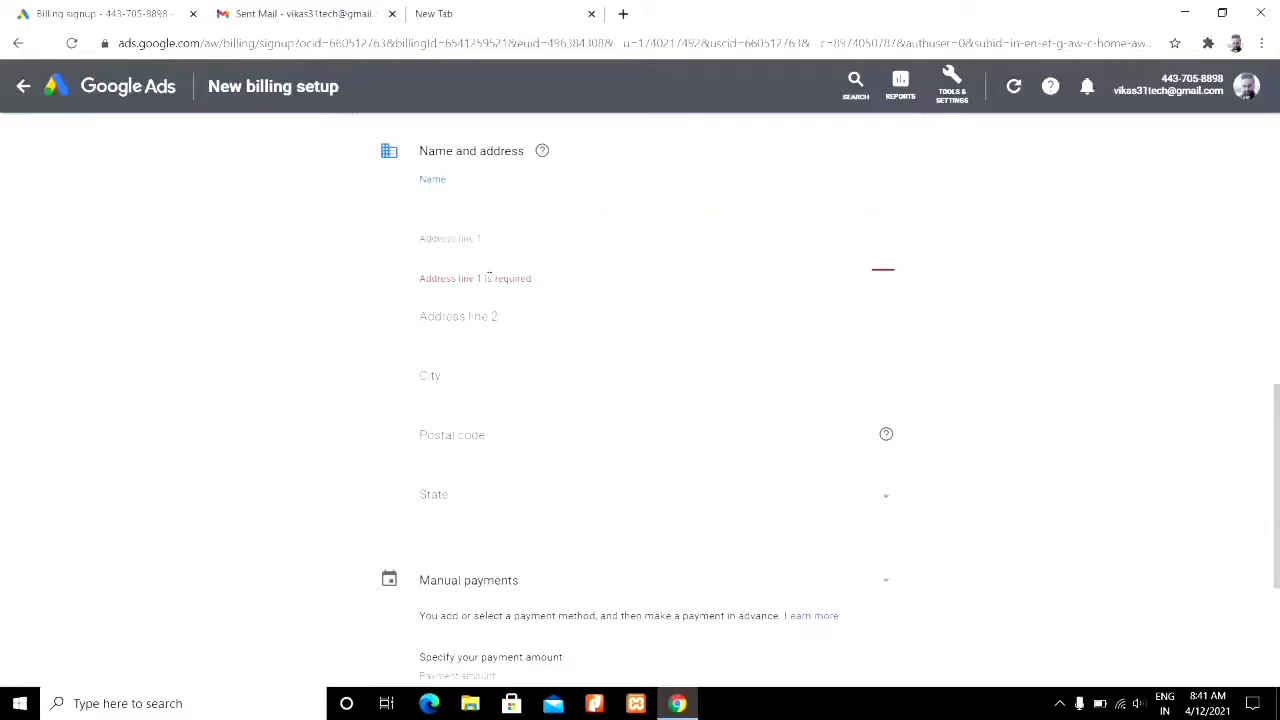
{"action": "type", "text": "378"}
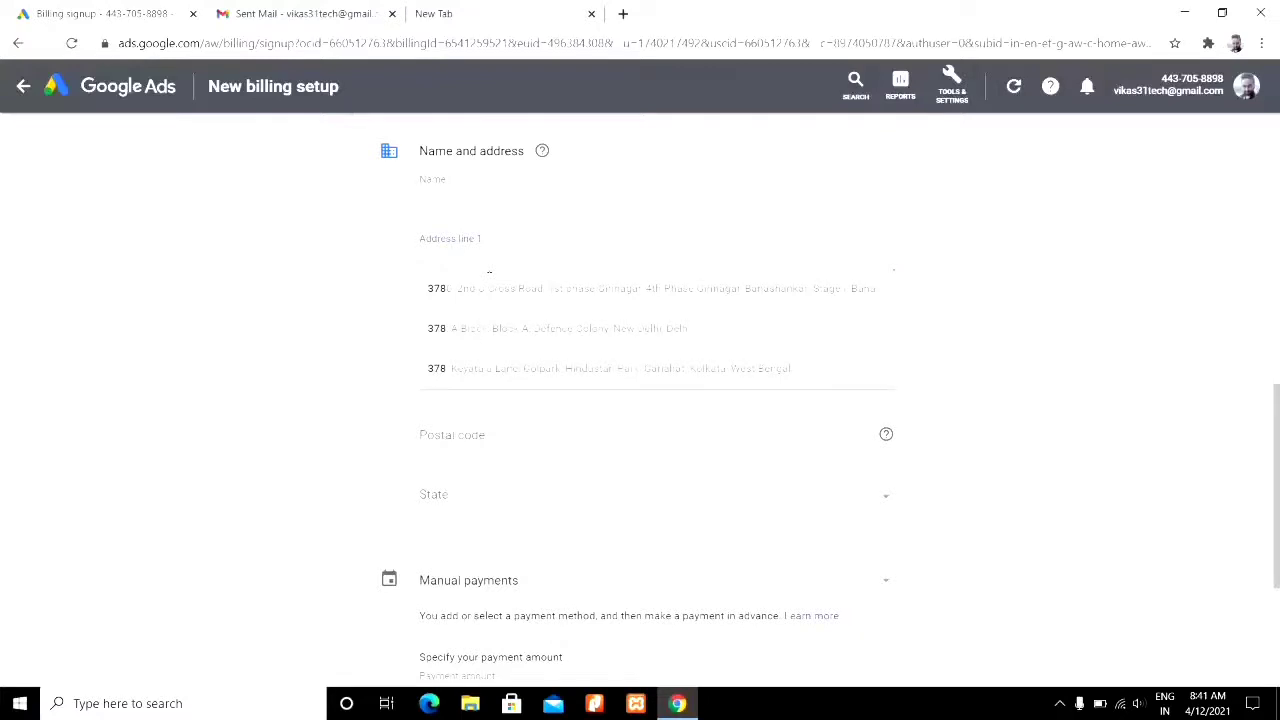
{"action": "key", "text": "Escape"}
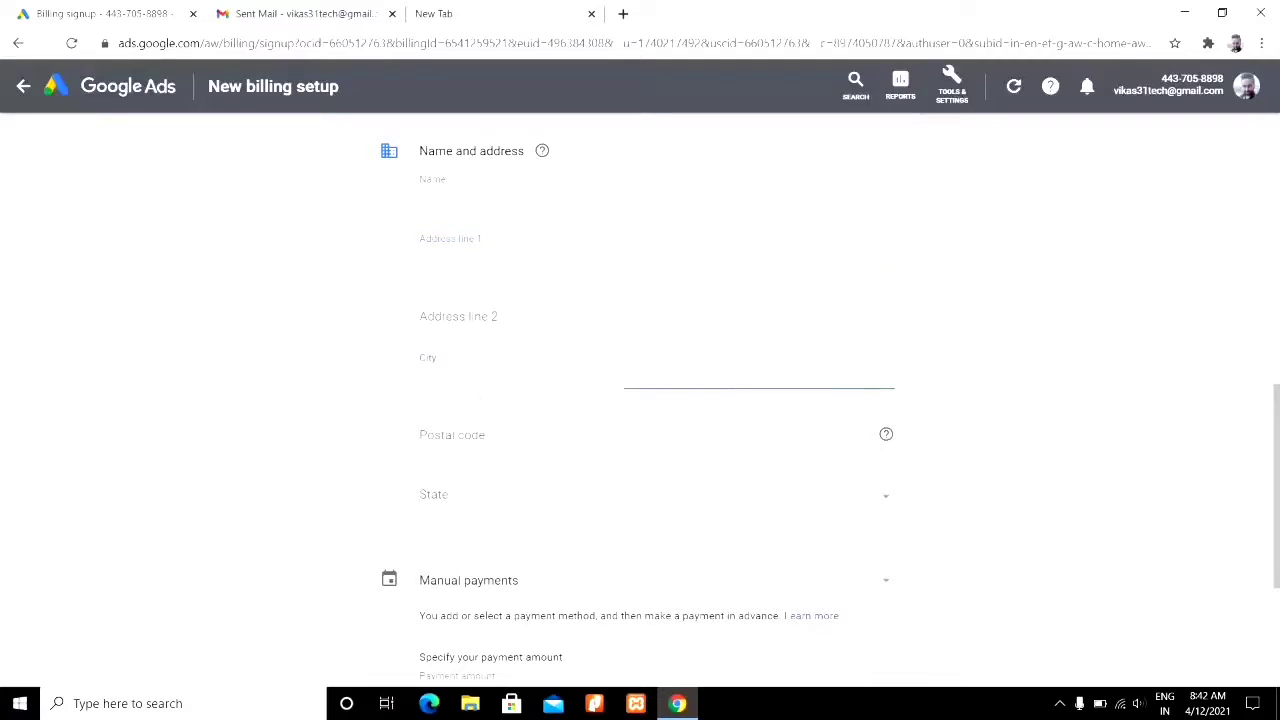
Enter the postal code and pick the billing state from the State list
{"action": "left_click", "coordinate": [470, 434]}
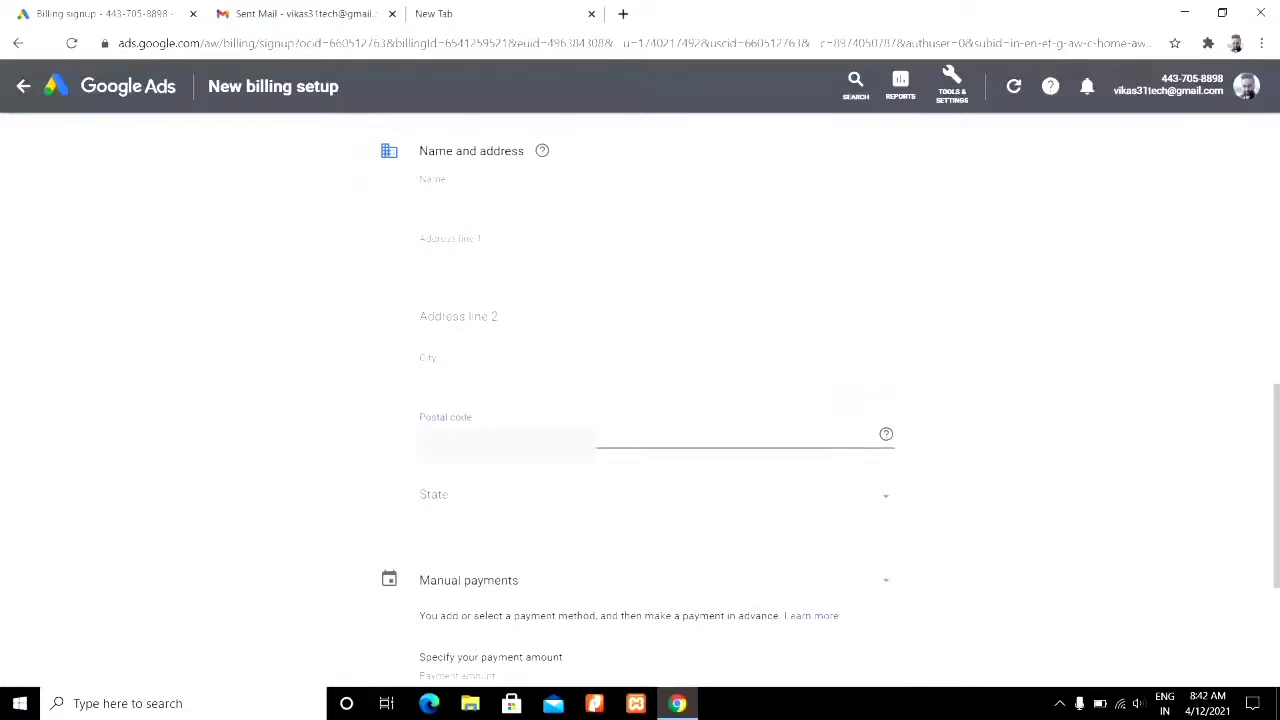
{"action": "left_click", "coordinate": [474, 494]}
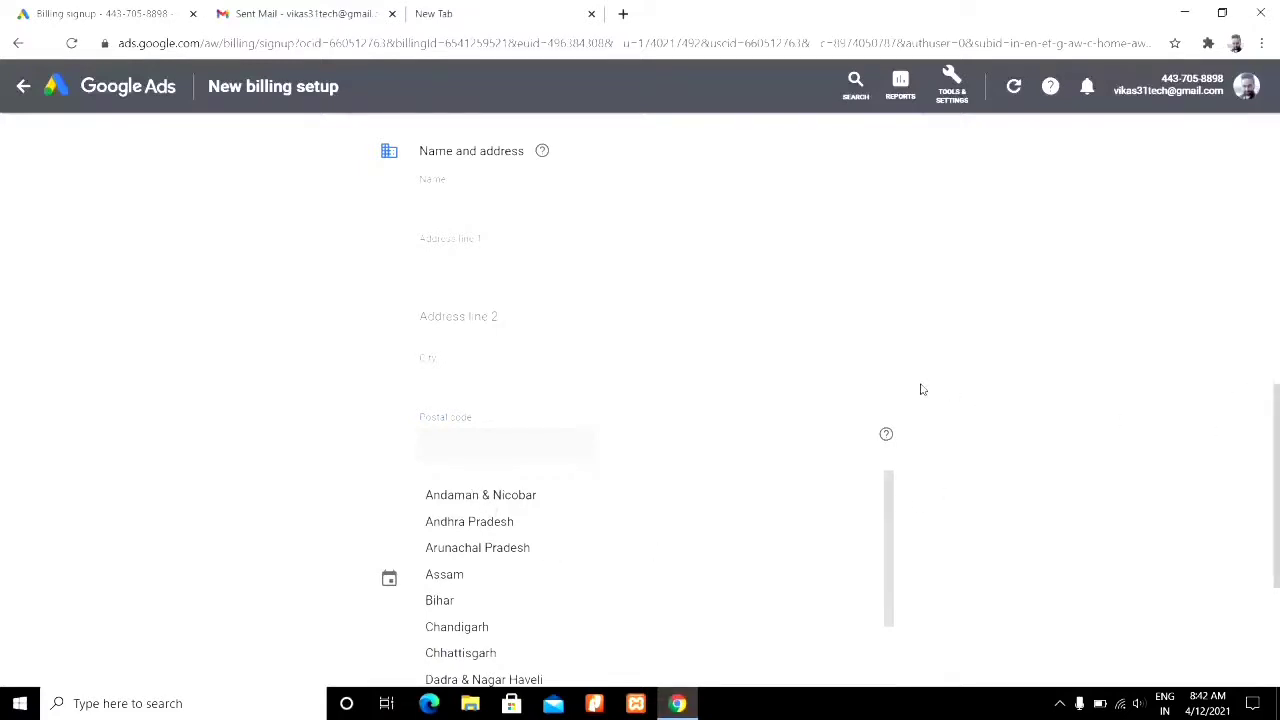
{"action": "scroll", "coordinate": [1276, 420], "scroll_direction": "down", "scroll_amount": 2}
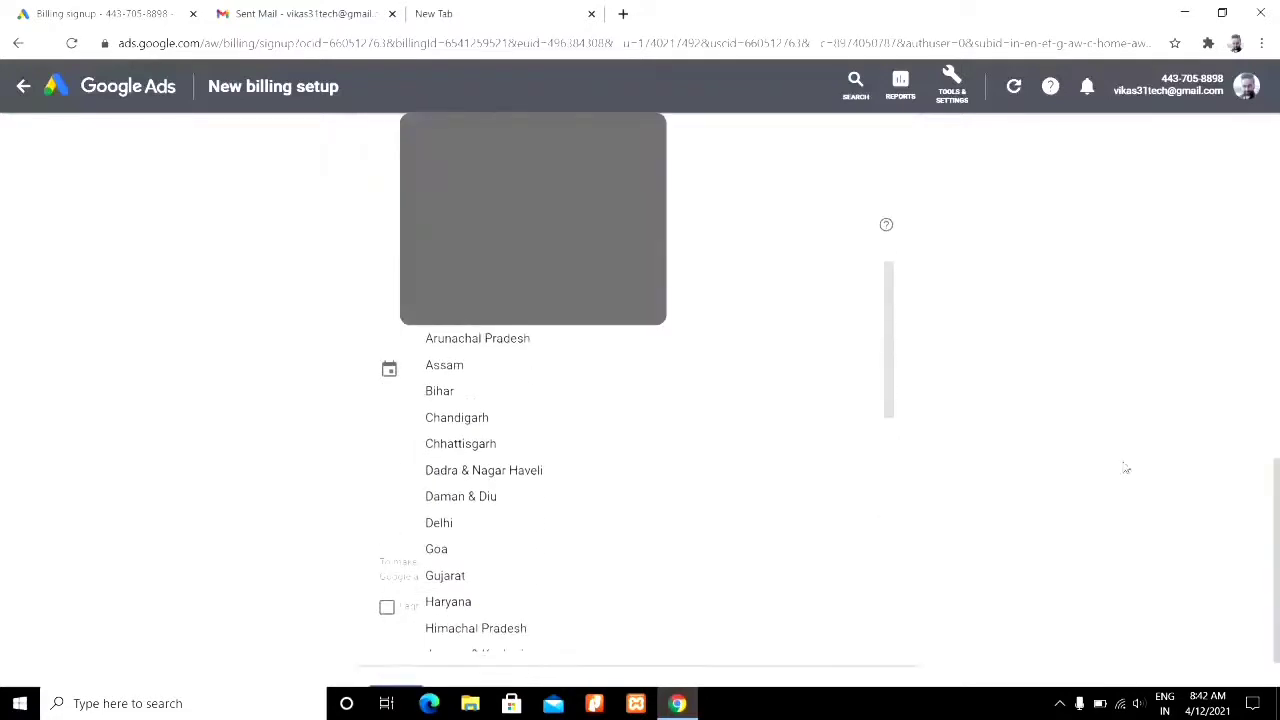
{"action": "left_click", "coordinate": [473, 608]}
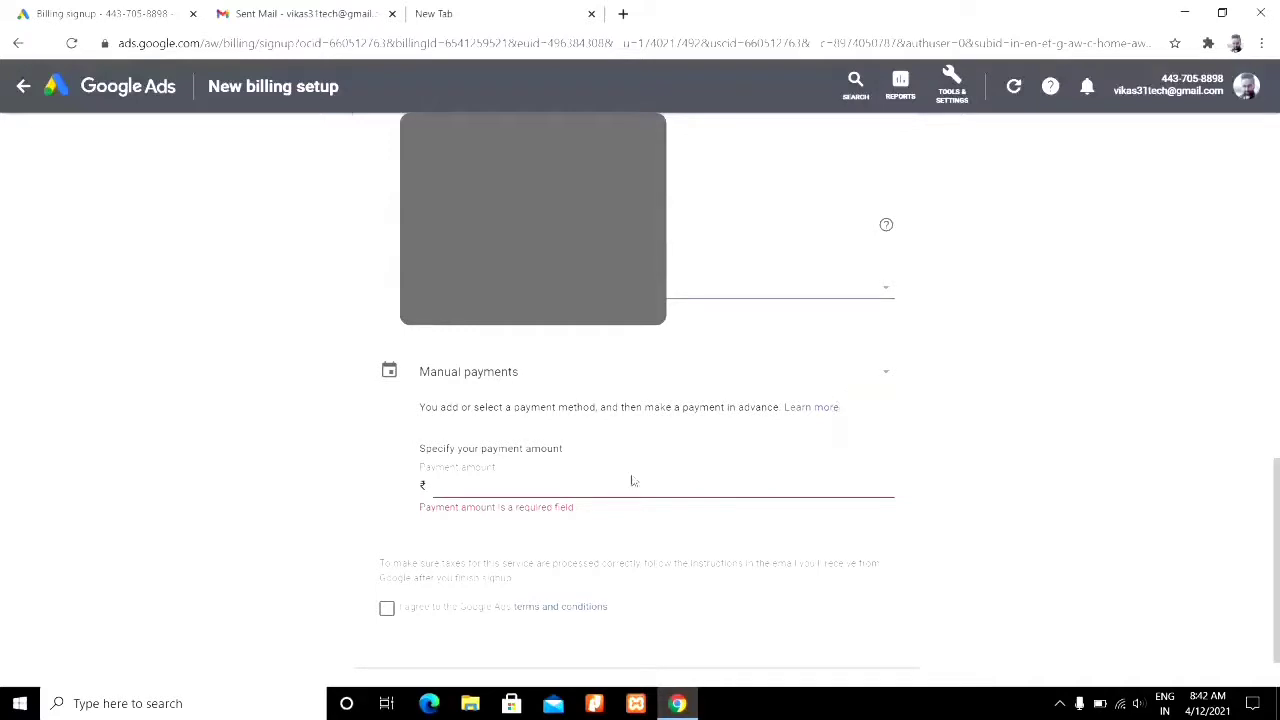
Enter 500 as the manual payment amount, tick the terms checkbox, and submit the billing setup
{"action": "left_click", "coordinate": [463, 486]}
{"action": "scroll", "coordinate": [463, 486], "scroll_direction": "down", "scroll_amount": 1}
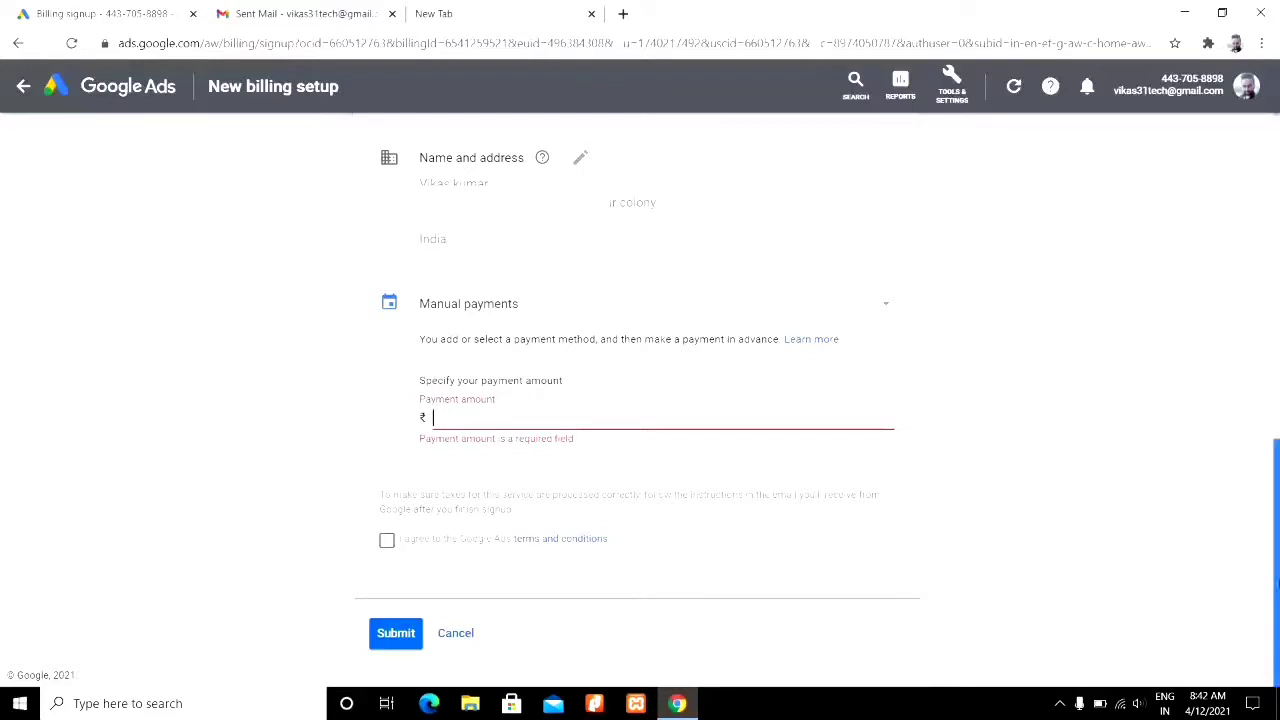
{"action": "type", "text": "500"}
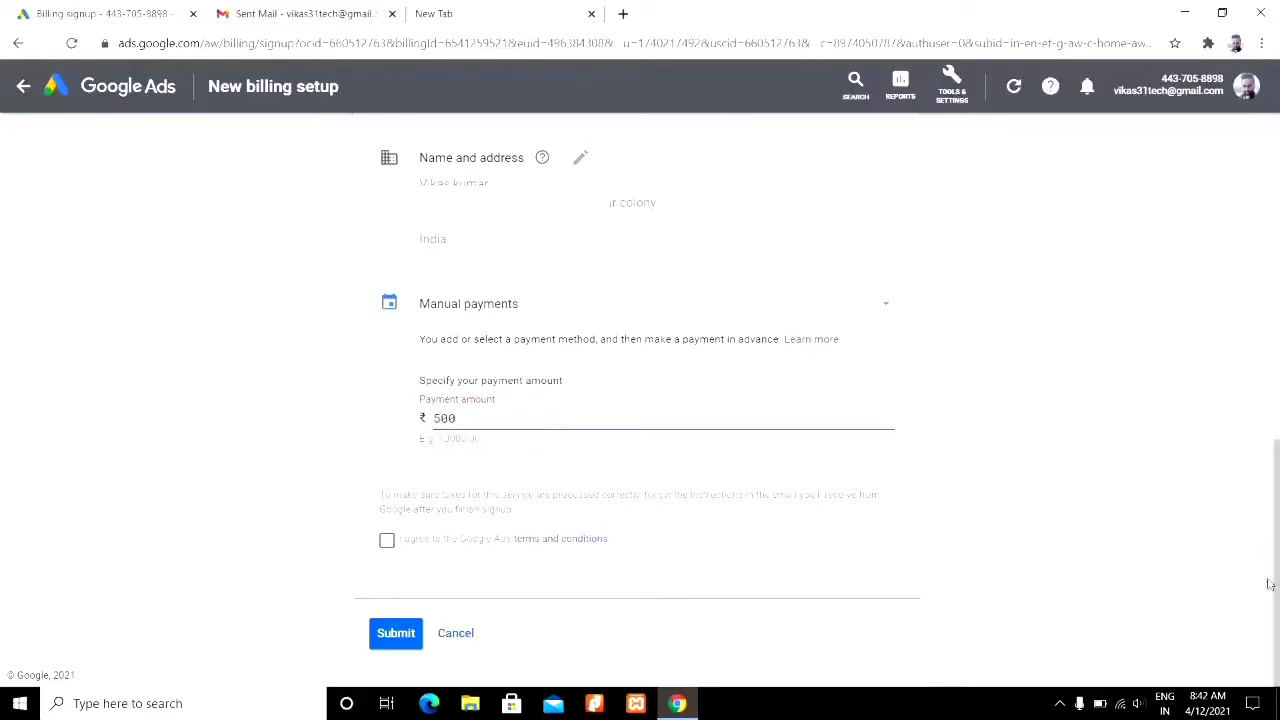
{"action": "left_click", "coordinate": [387, 541]}
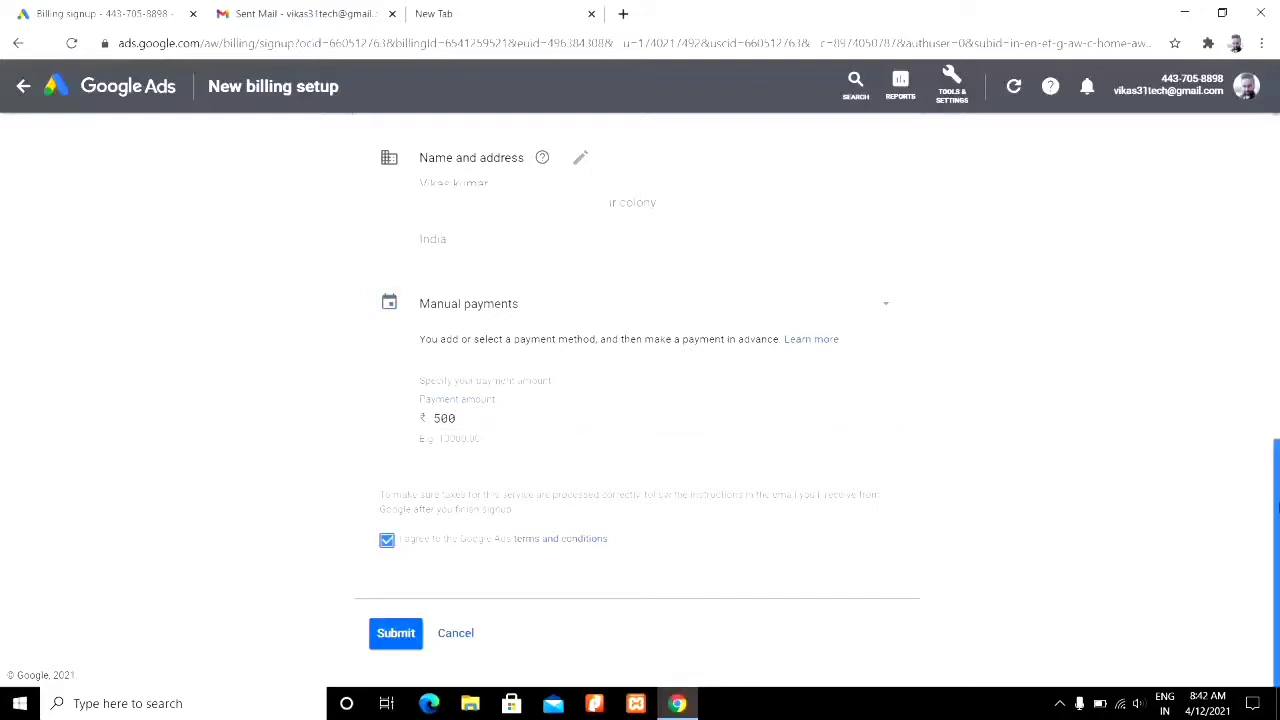
{"action": "left_click_drag", "start_coordinate": [1277, 505], "coordinate": [1277, 365]}
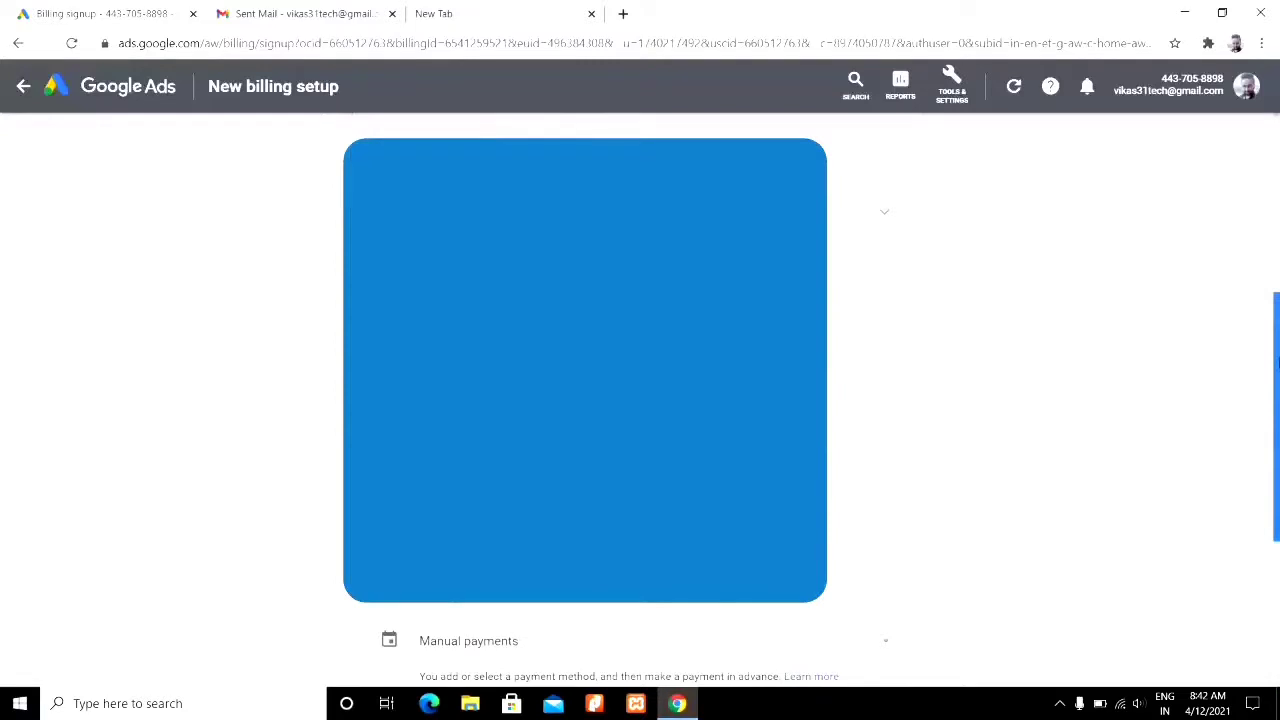
{"action": "left_click_drag", "start_coordinate": [1277, 375], "coordinate": [1277, 523]}
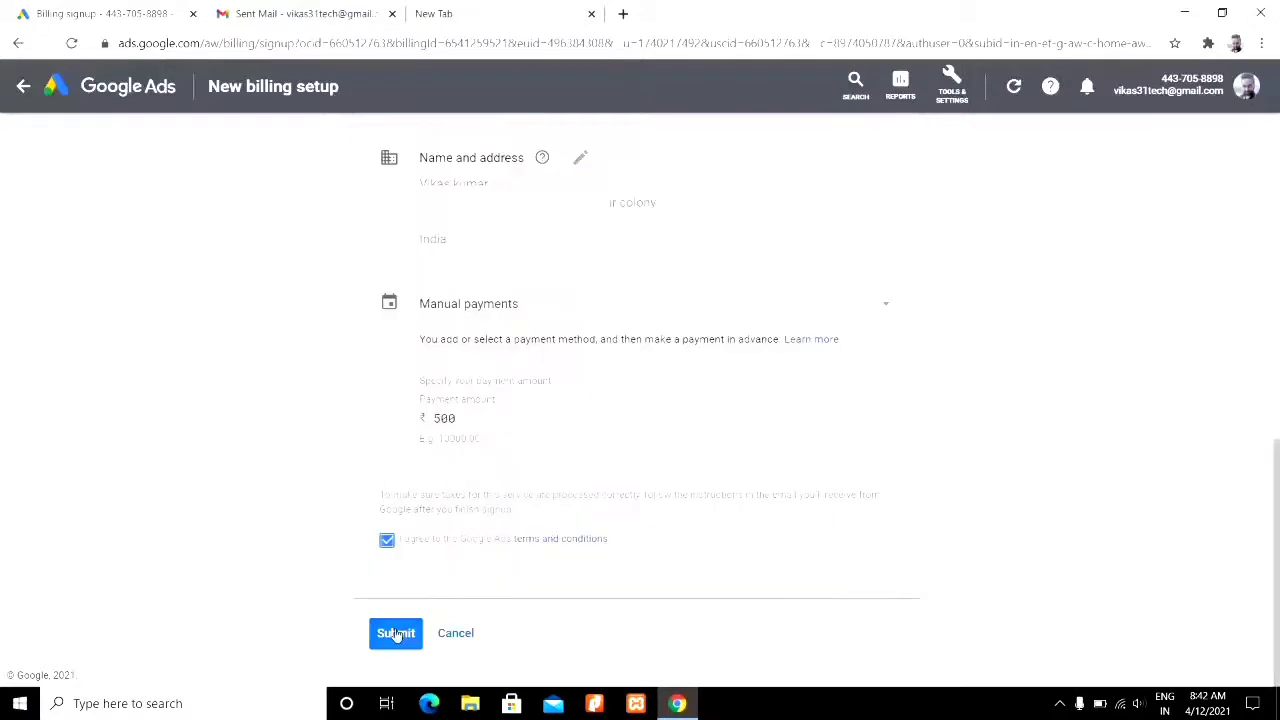
{"action": "left_click", "coordinate": [396, 633]}
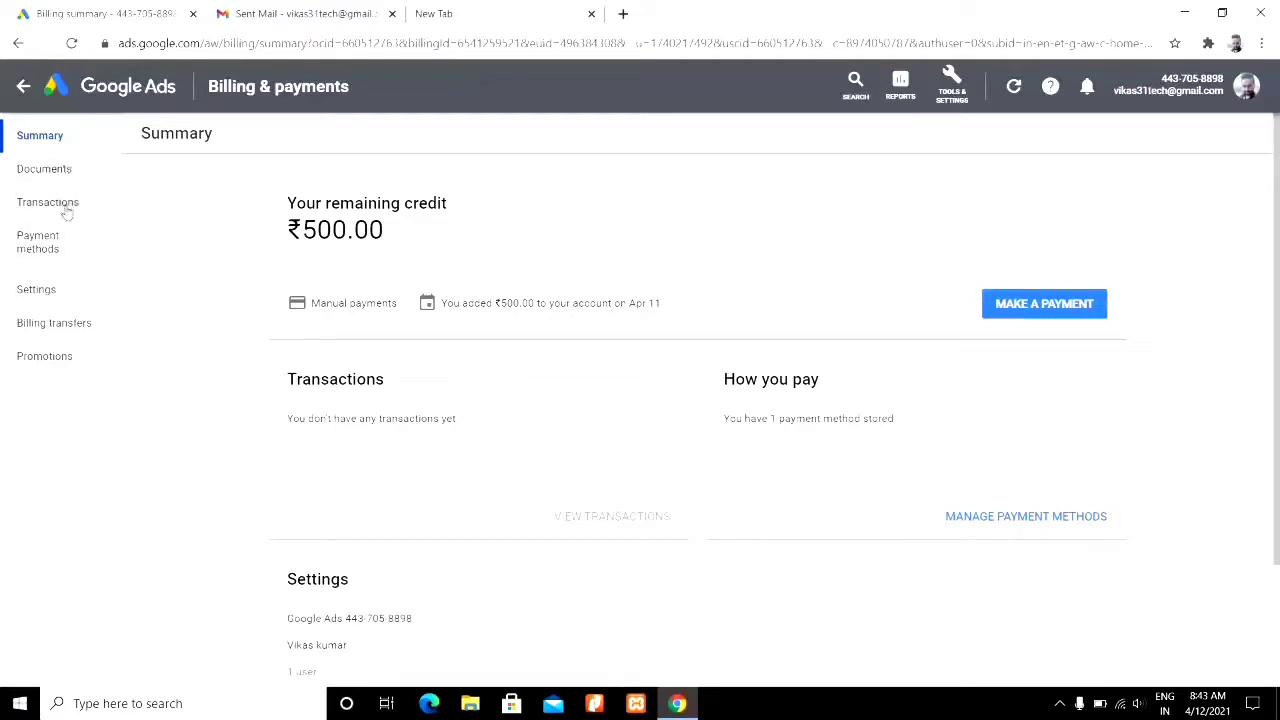
Confirm ₹500.00 credit on Summary, then view Payment methods, Settings and Documents
{"action": "left_click", "coordinate": [48, 249]}
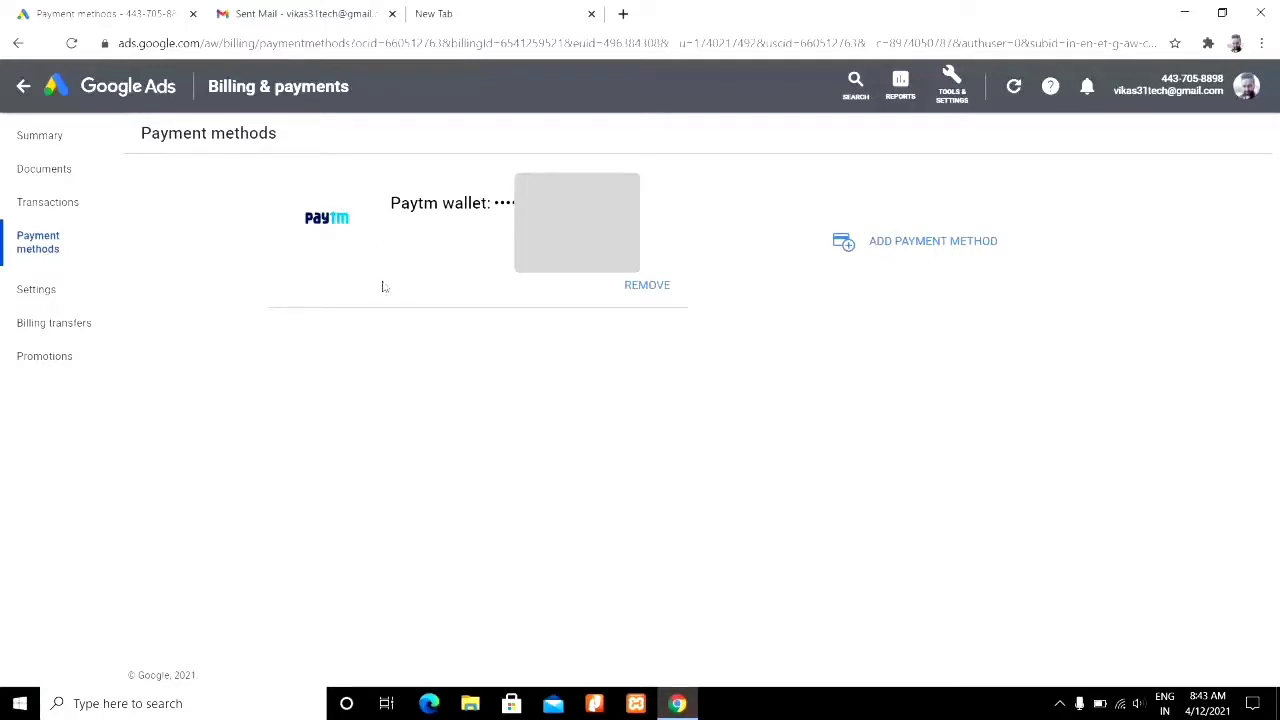
{"action": "left_click", "coordinate": [41, 295]}
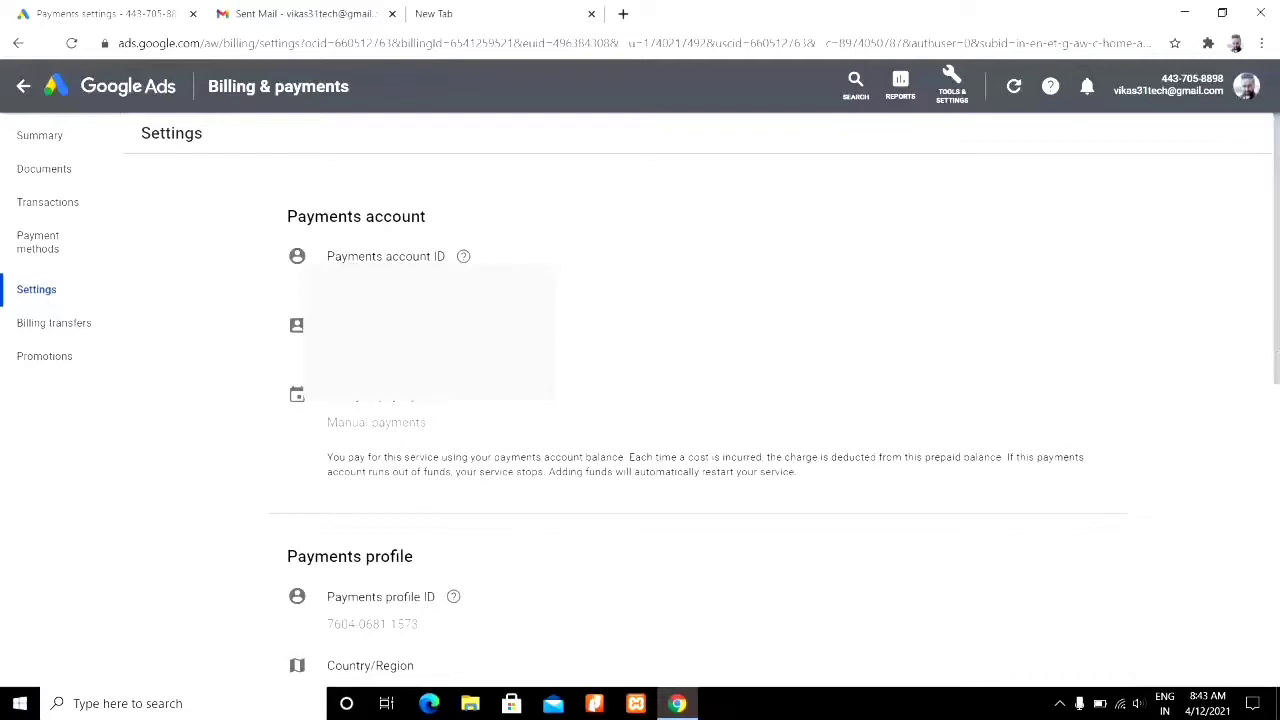
{"action": "left_click", "coordinate": [70, 174]}
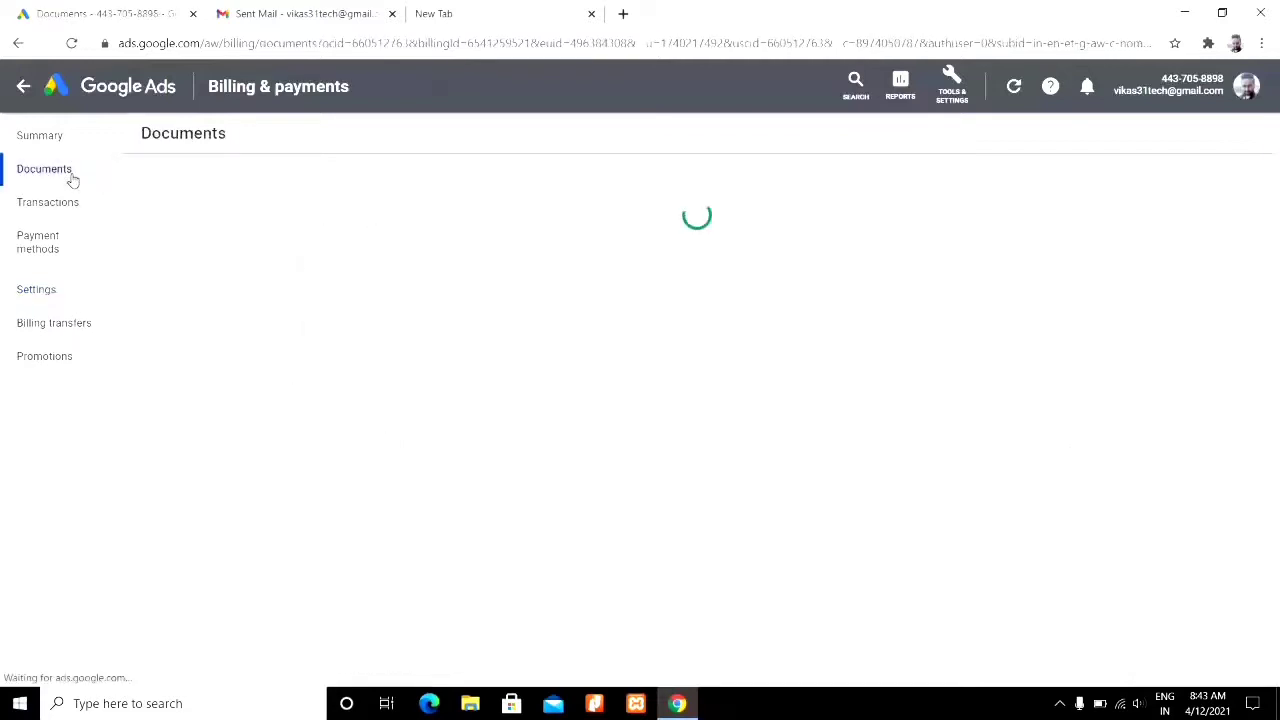